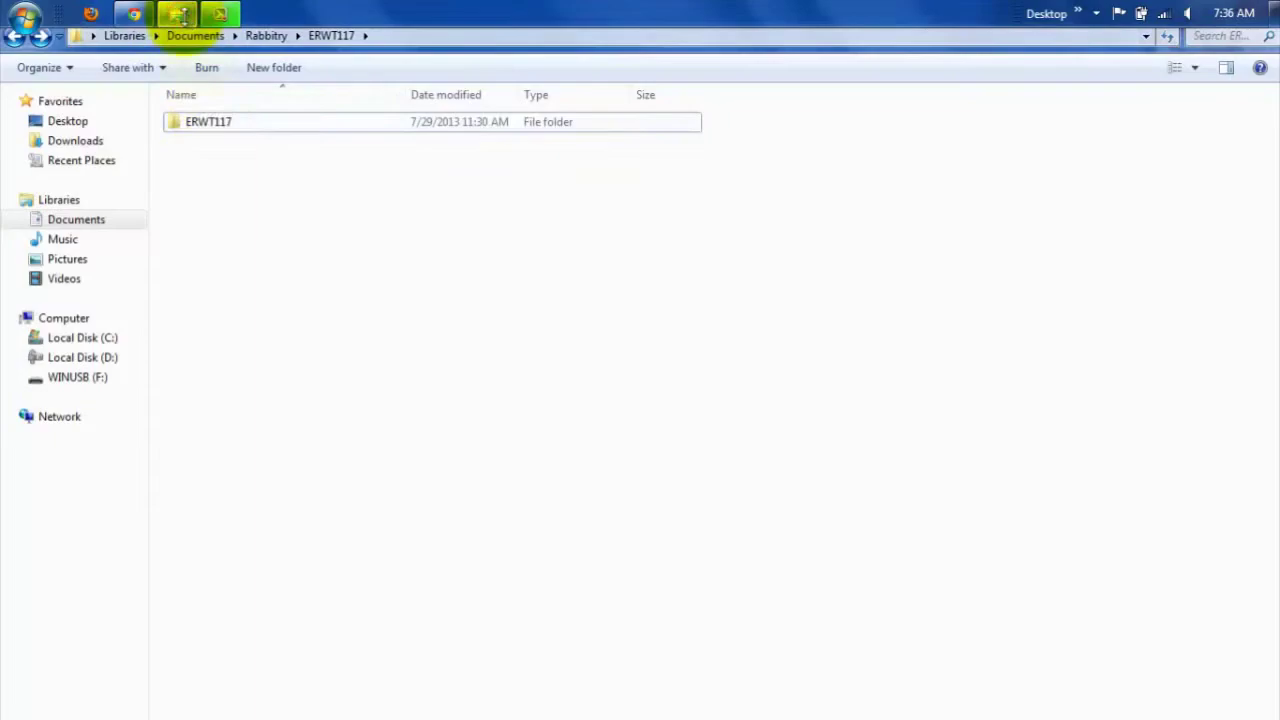
Step: Install Easy Rabbit Weight Tracker by running the setup file in the inner ERWT117 folder and accepting the unverified publisher
left_click(210, 122)
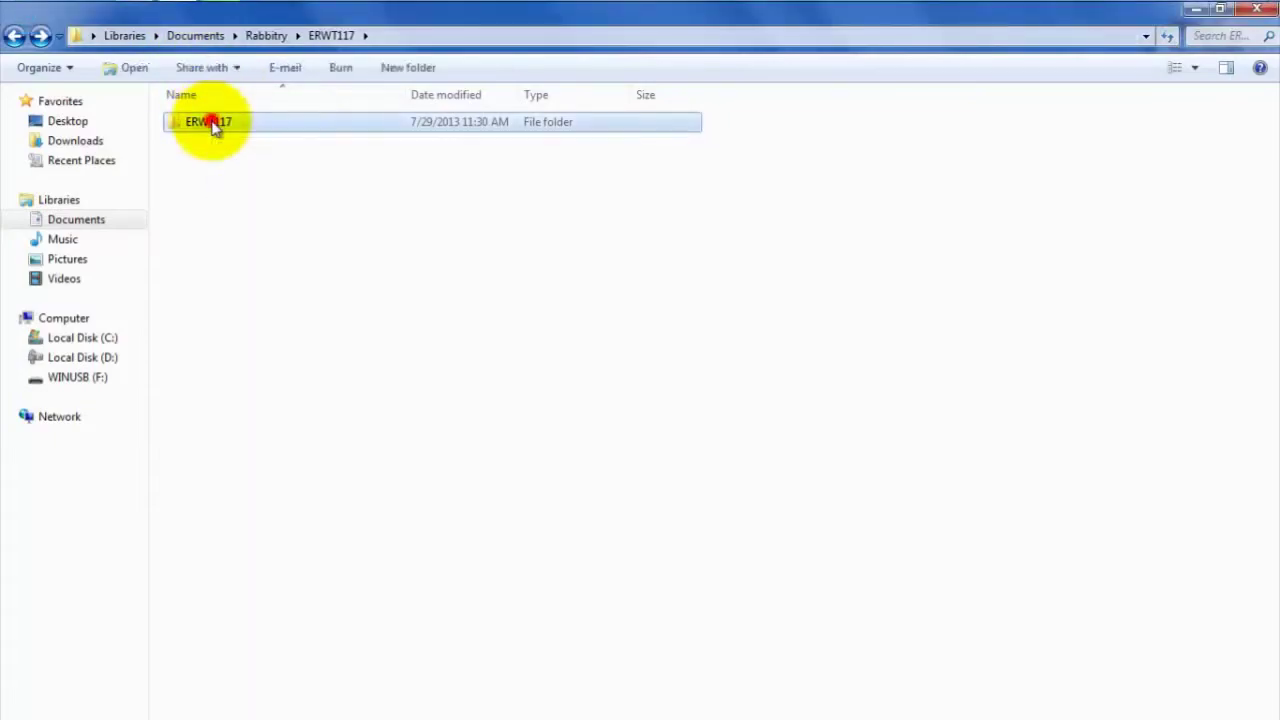
double_click(210, 122)
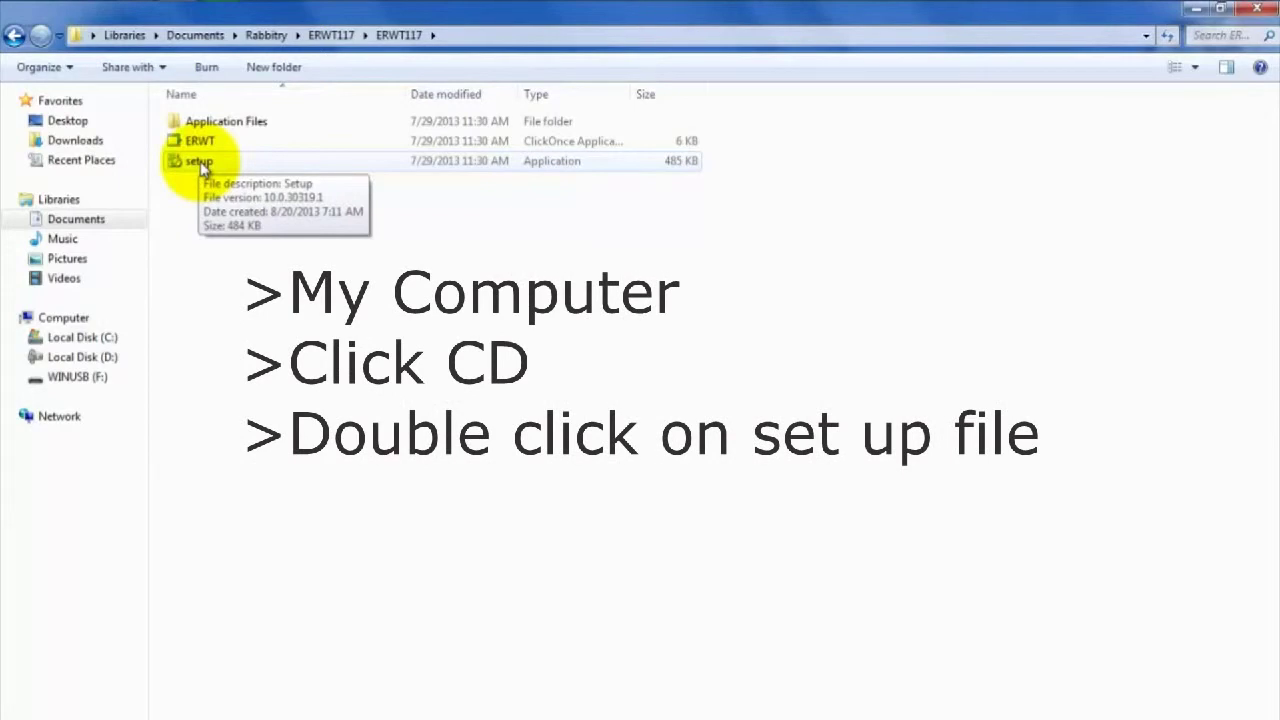
right_click(199, 162)
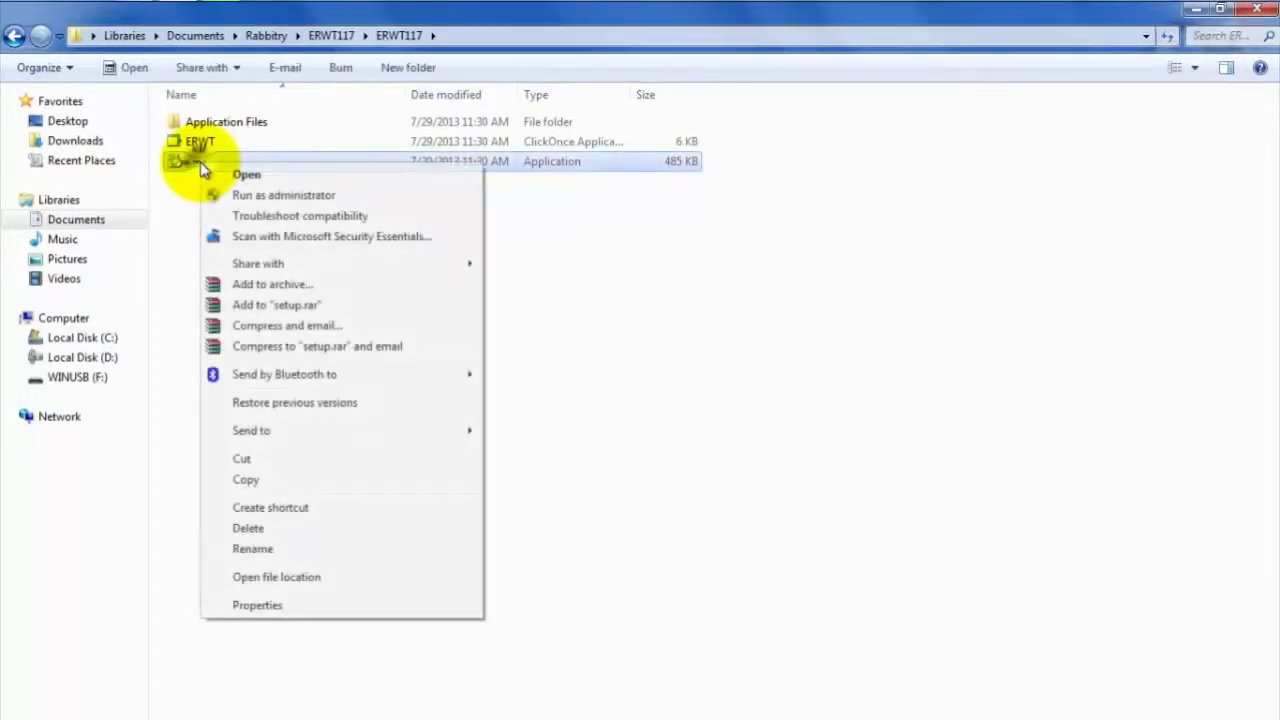
left_click(275, 176)
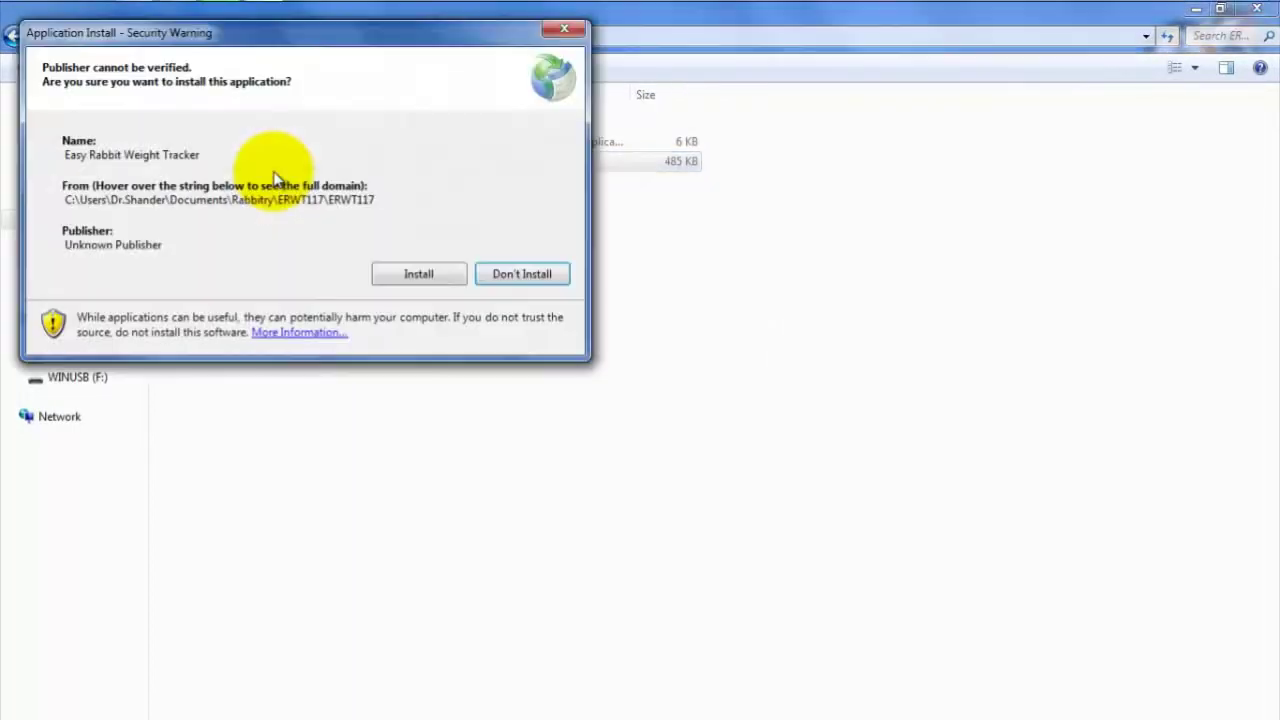
left_click(419, 274)
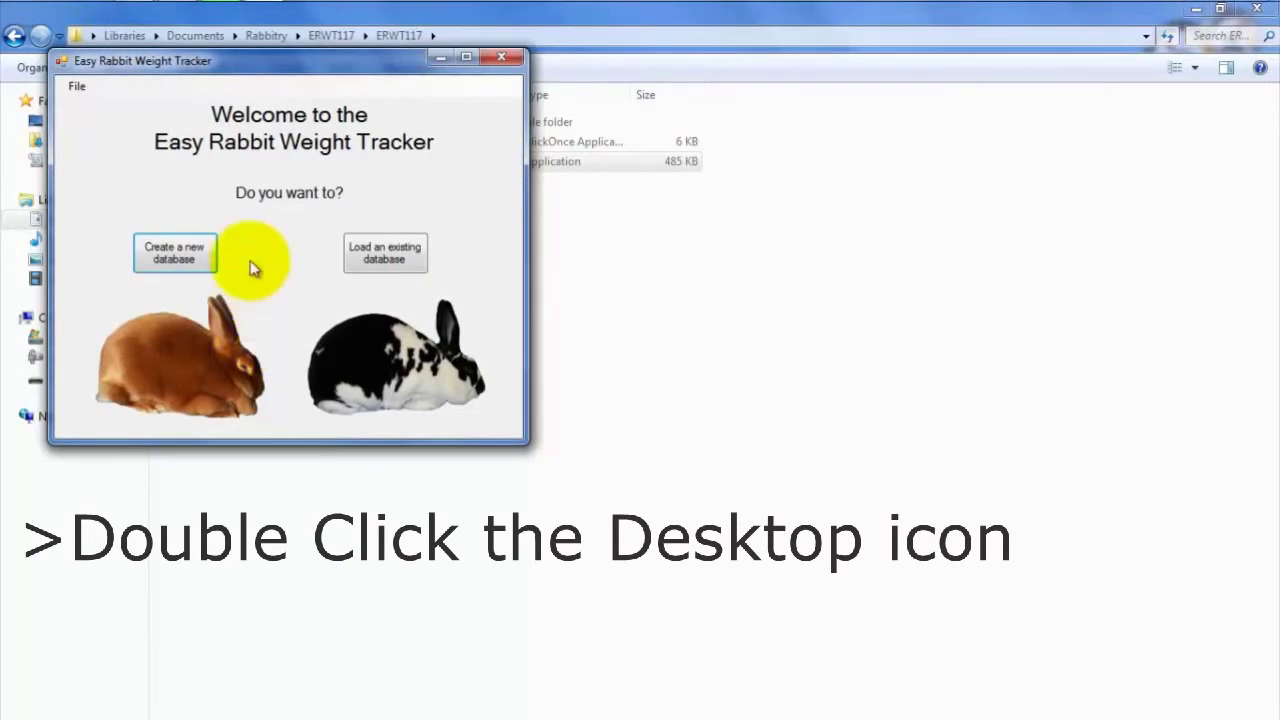
mouse_move(40, 22)
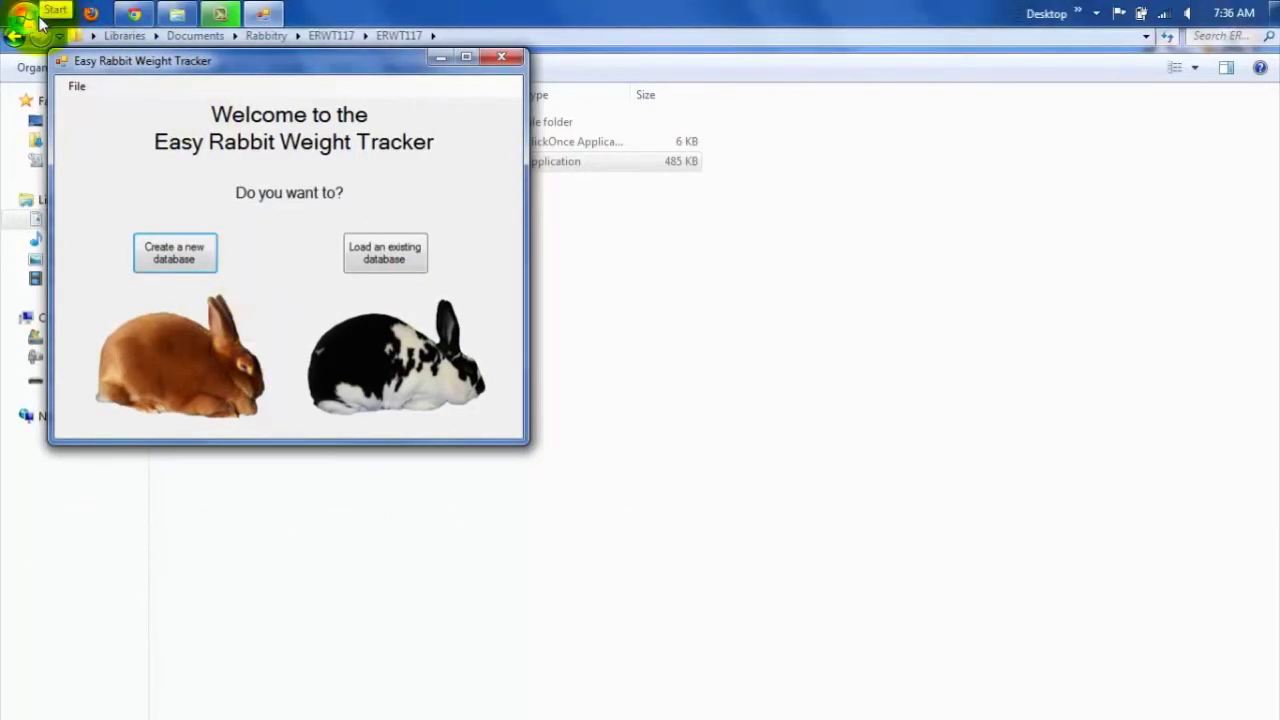
left_click(30, 16)
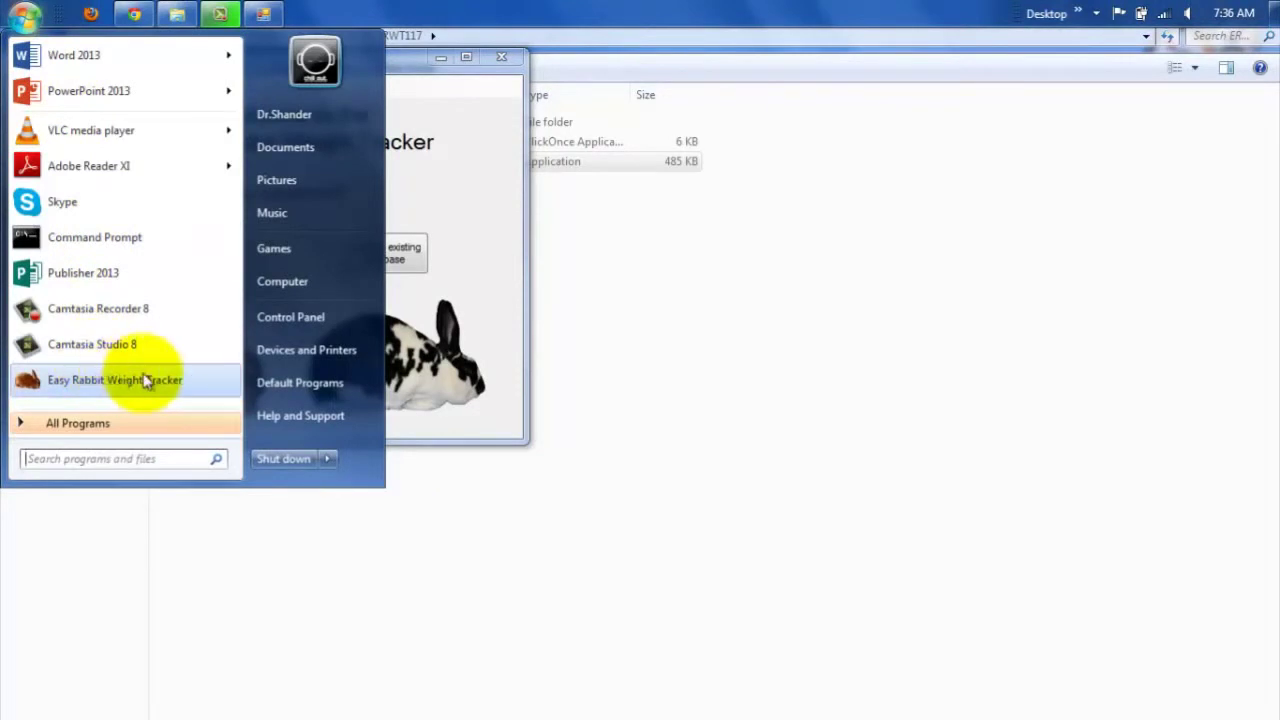
left_click(425, 196)
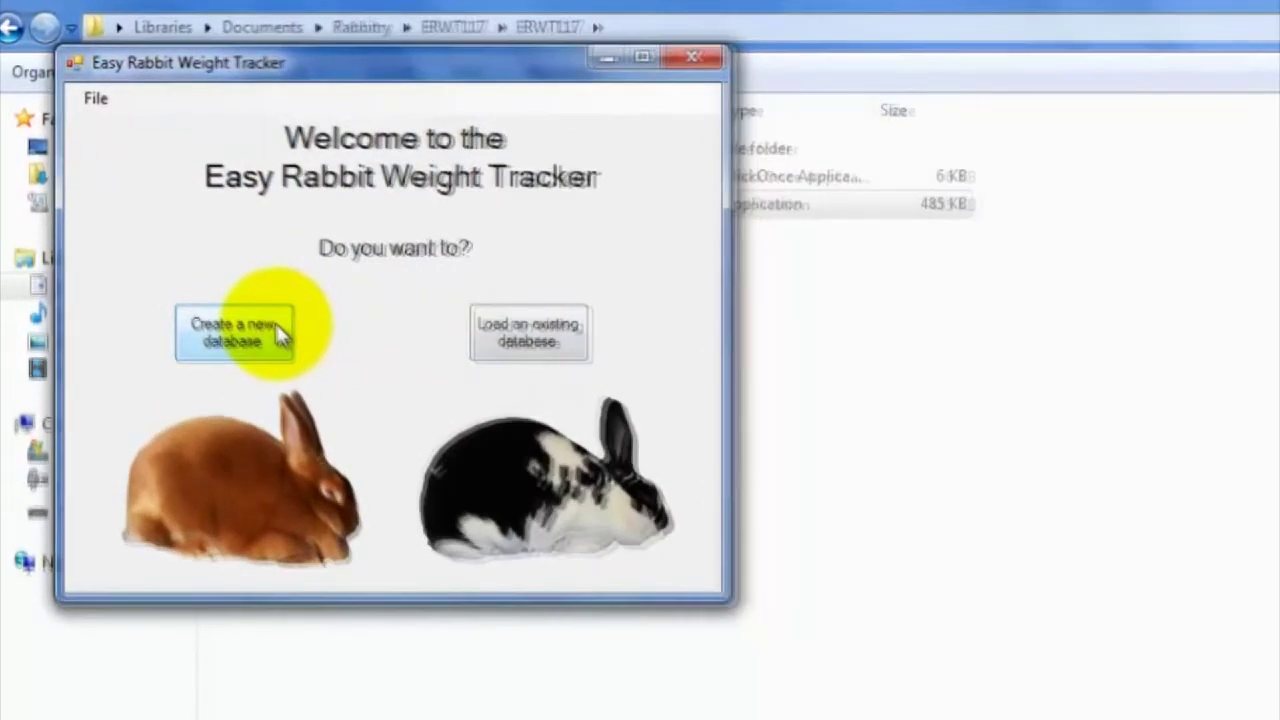
Step: Create a new database named ABC Rabbitry
left_click(280, 336)
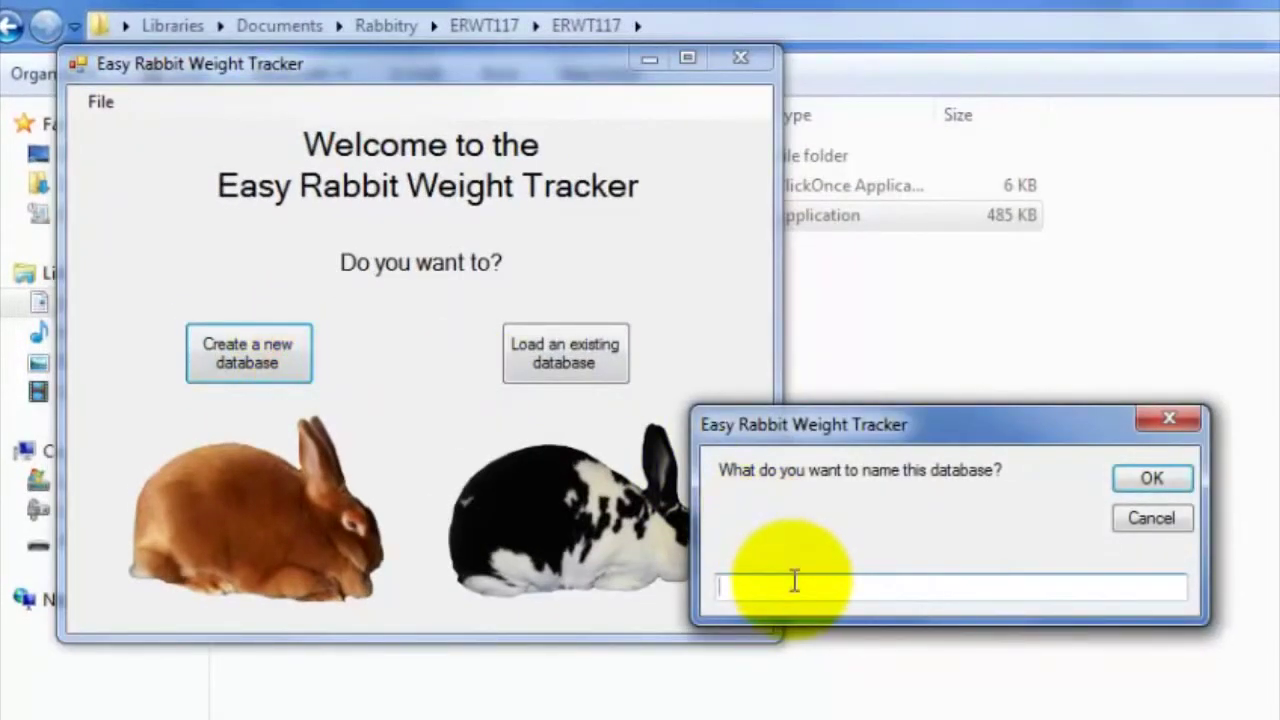
type("ABC Rabbitry")
left_click(1150, 480)
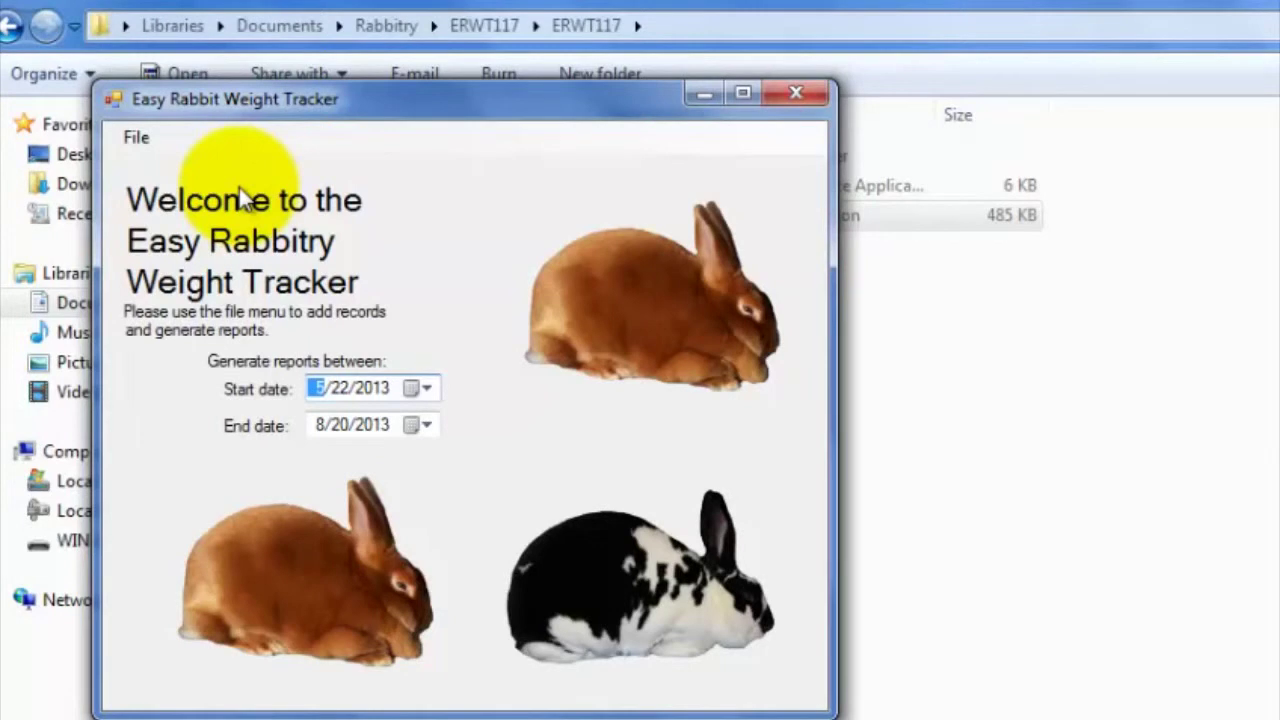
Step: Start an individual rabbit weight record and add a new rabbit with the name/ear tag John
left_click(143, 138)
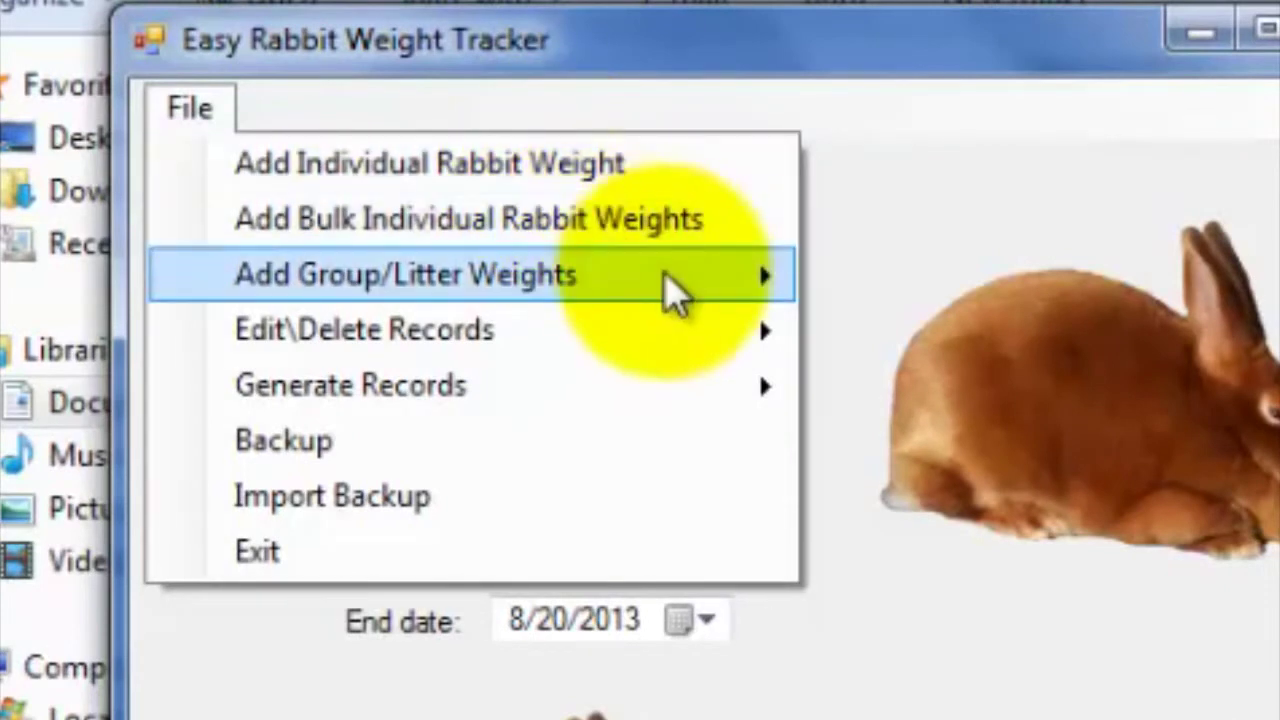
mouse_move(672, 292)
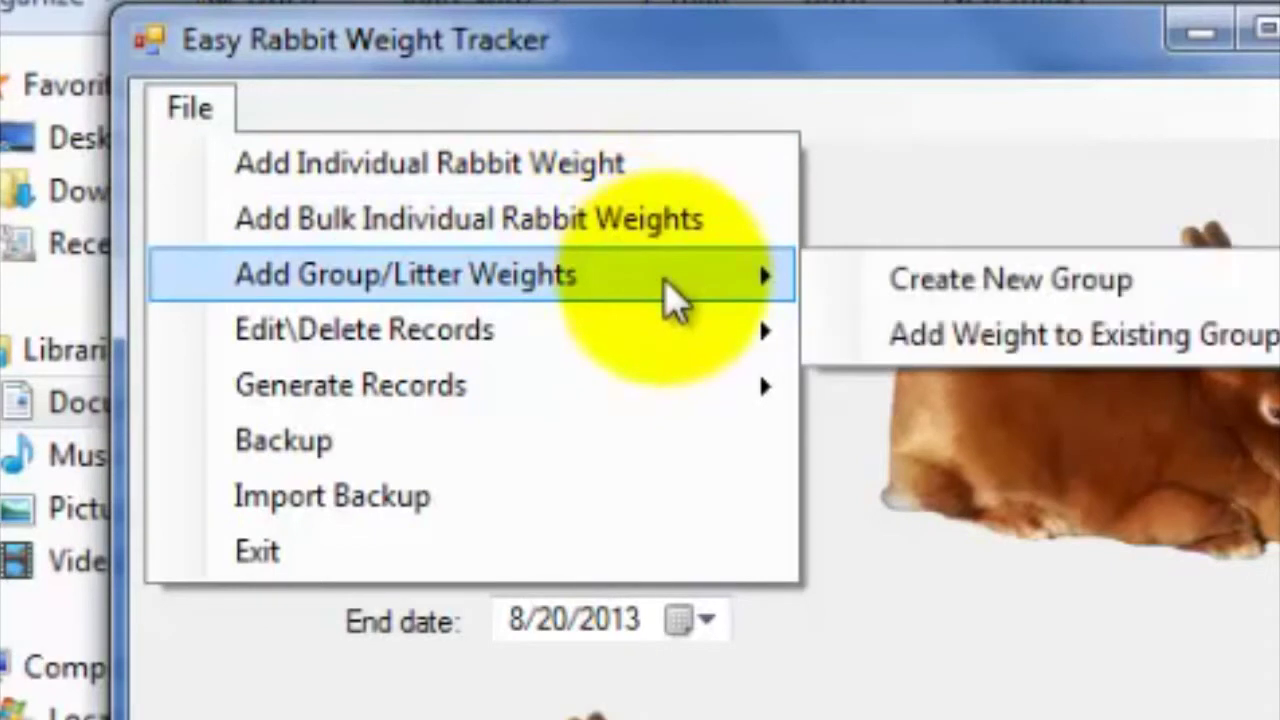
left_click(518, 165)
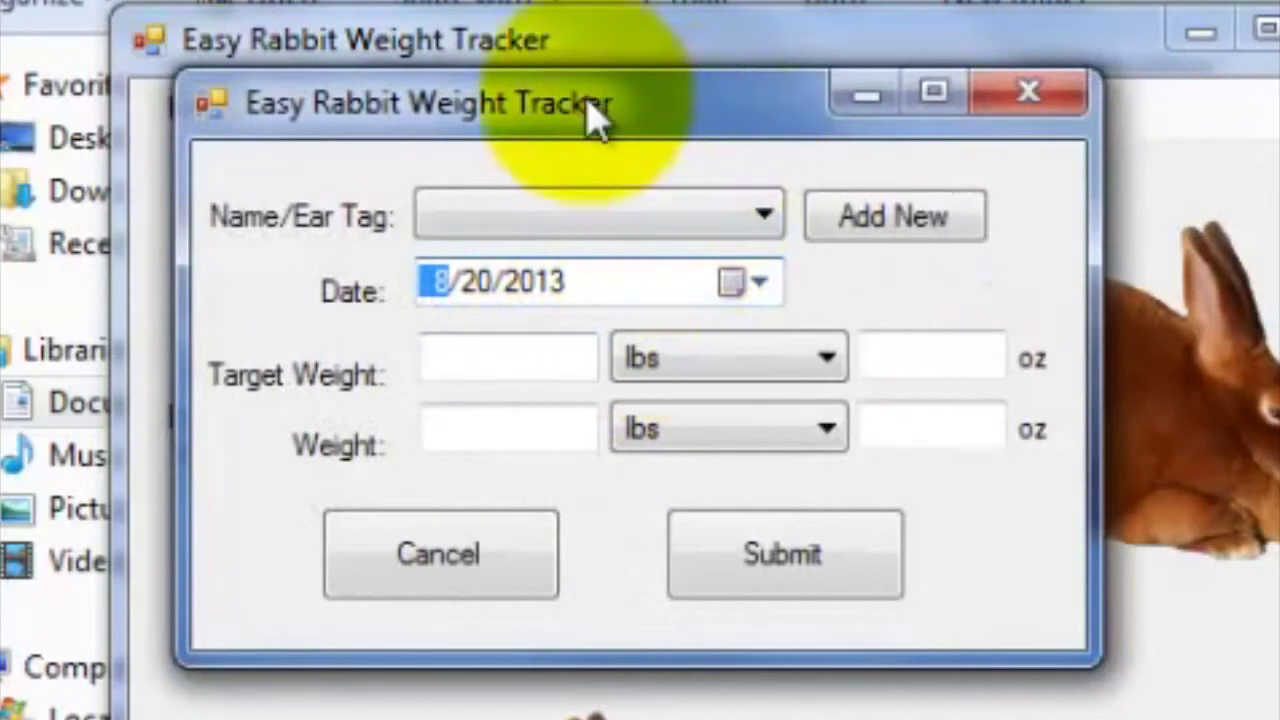
left_click_drag(597, 112, 662, 120)
left_click(762, 224)
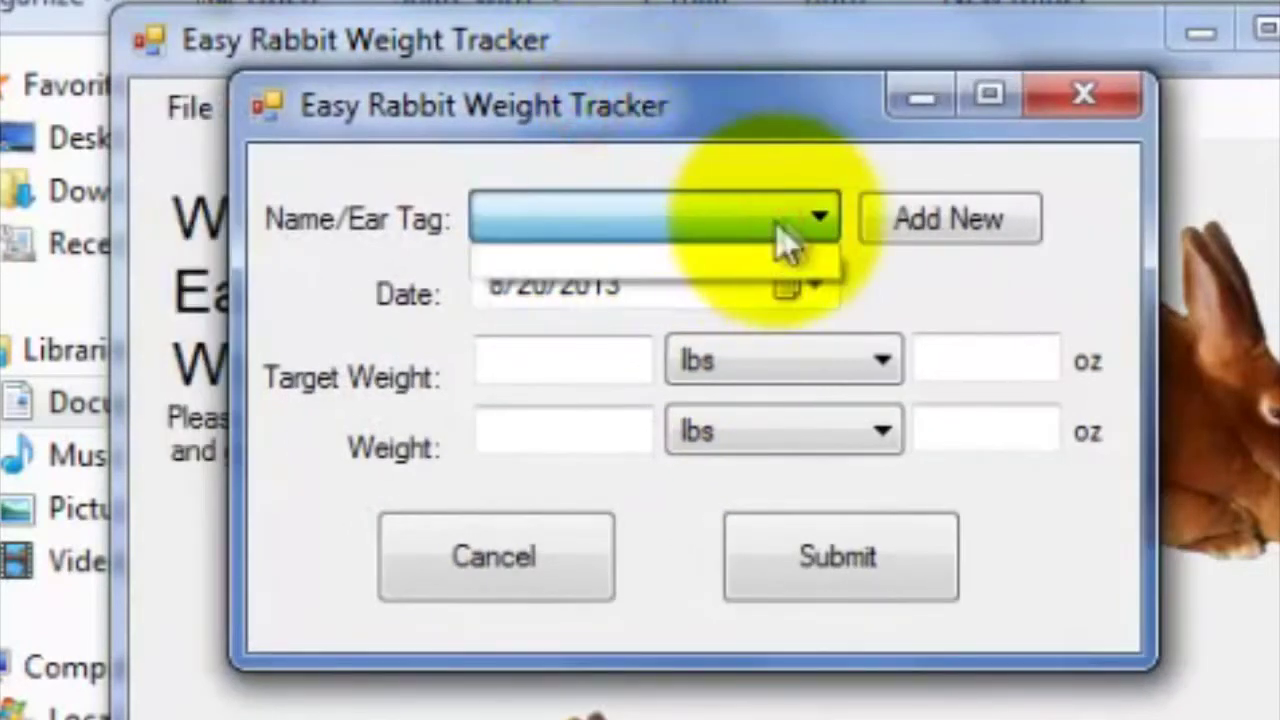
left_click(740, 168)
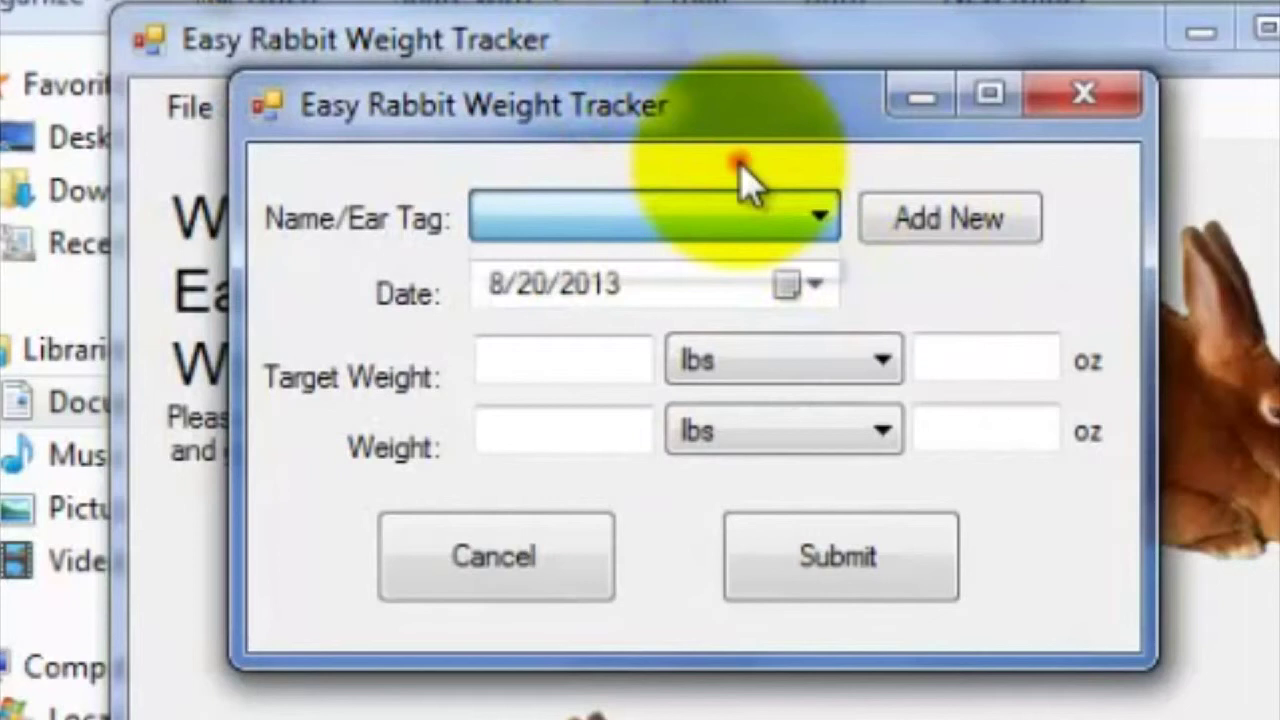
left_click(882, 232)
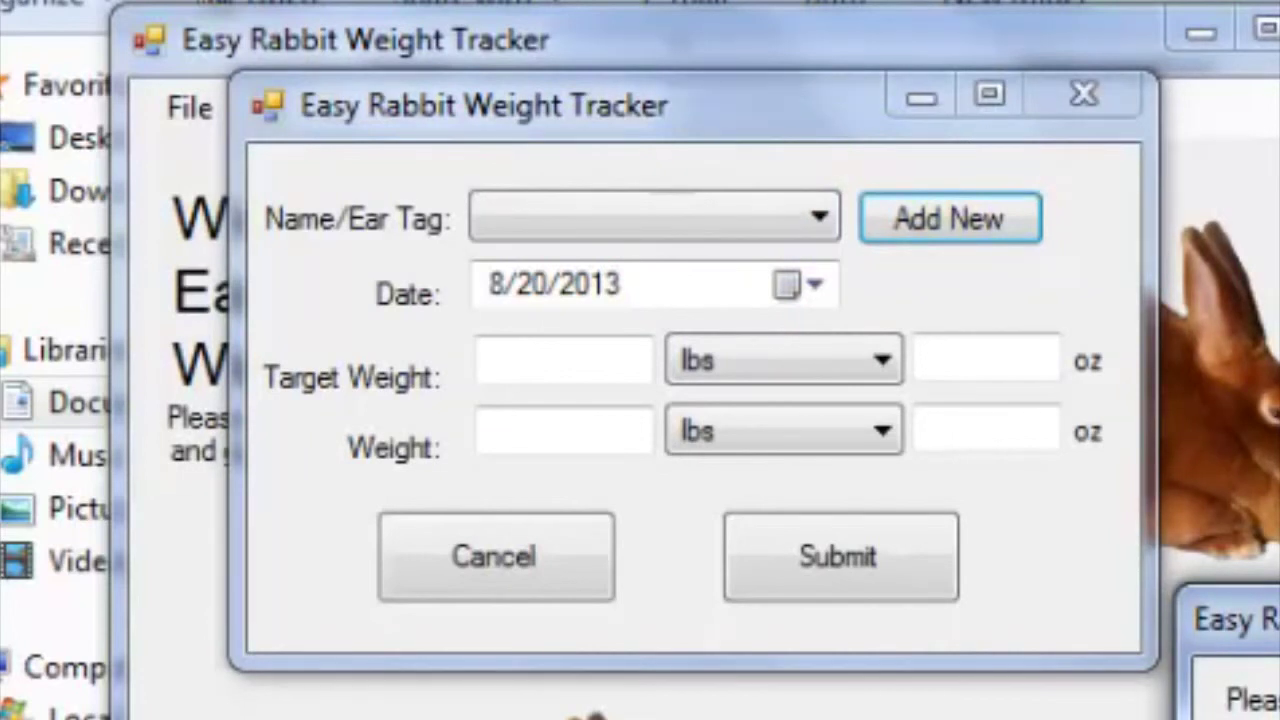
key("Return")
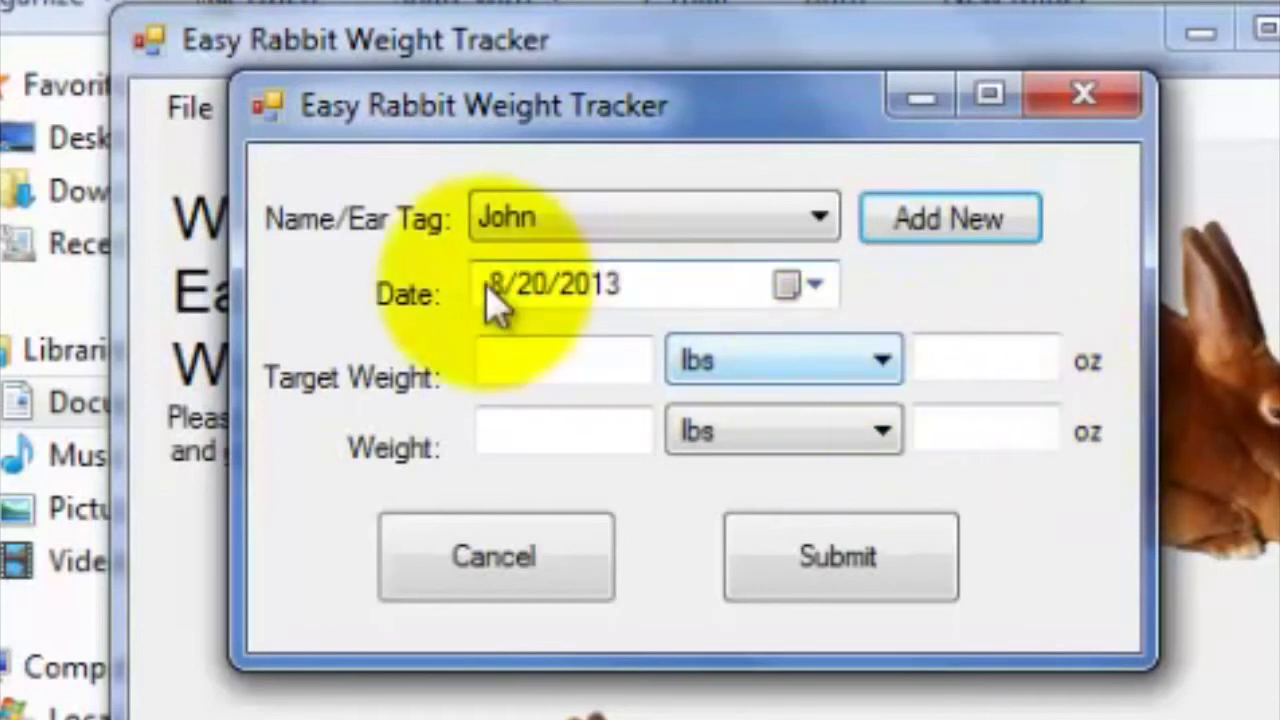
Step: Set the date of John's weight record to 1/7/2013
left_click(652, 283)
key("Right")
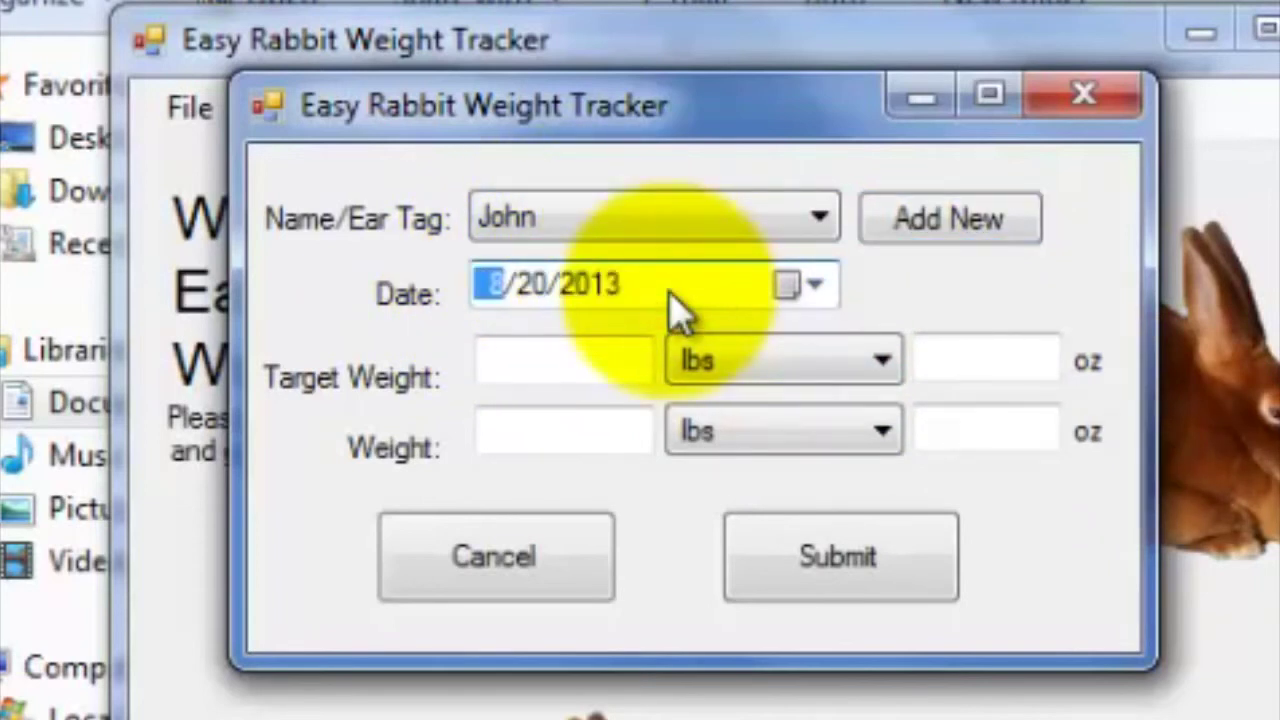
type("1")
key("Right")
type("07")
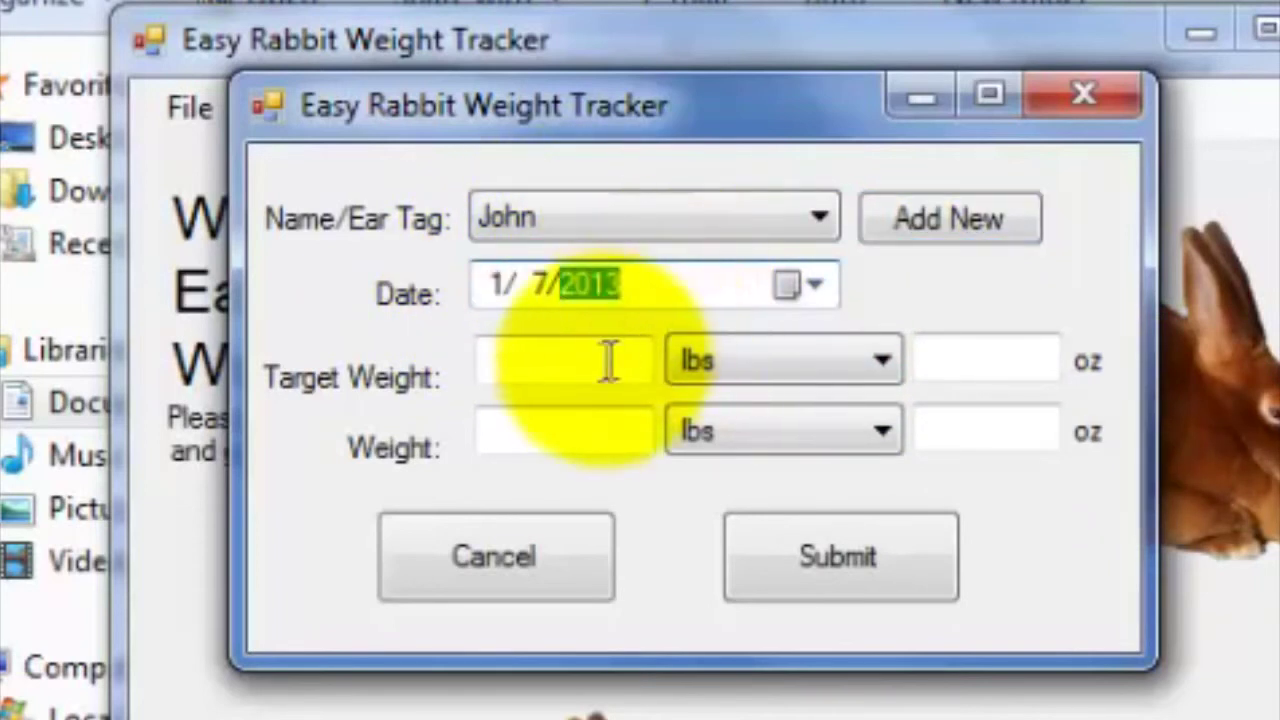
Step: Enter a target weight of 10 lbs and a weight of 5 lbs for John, and submit the record
left_click(606, 361)
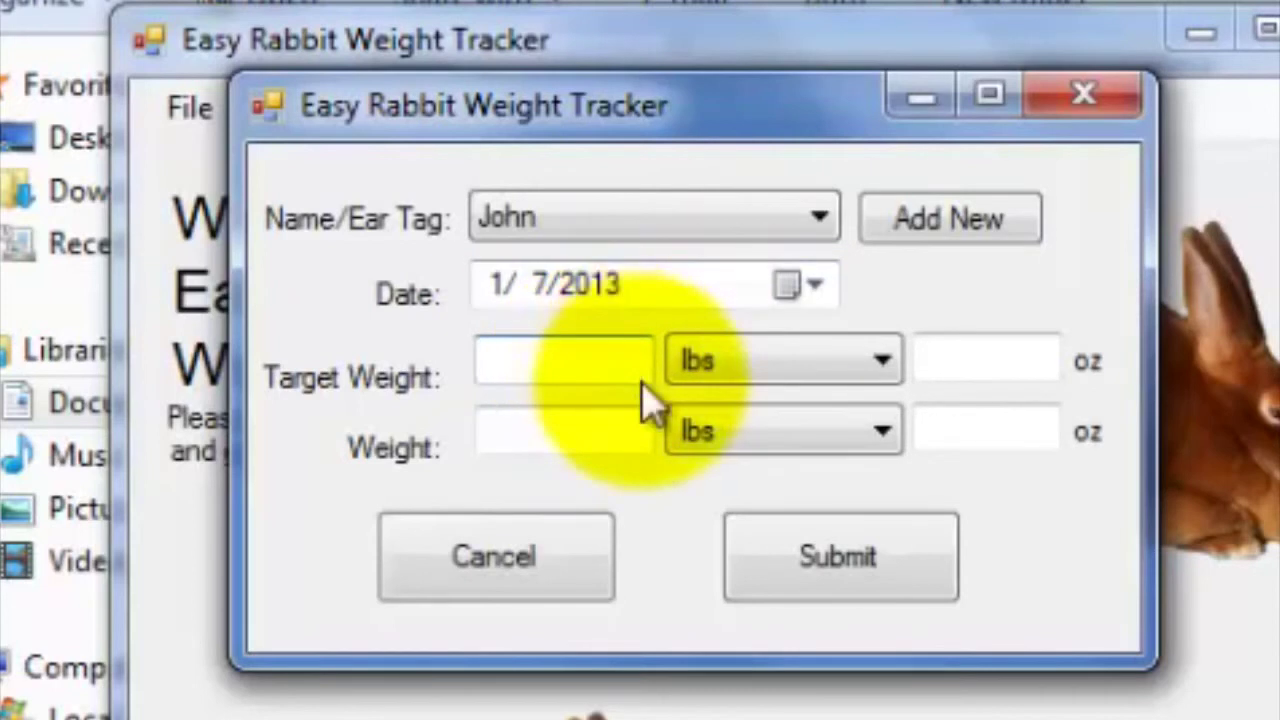
type("10")
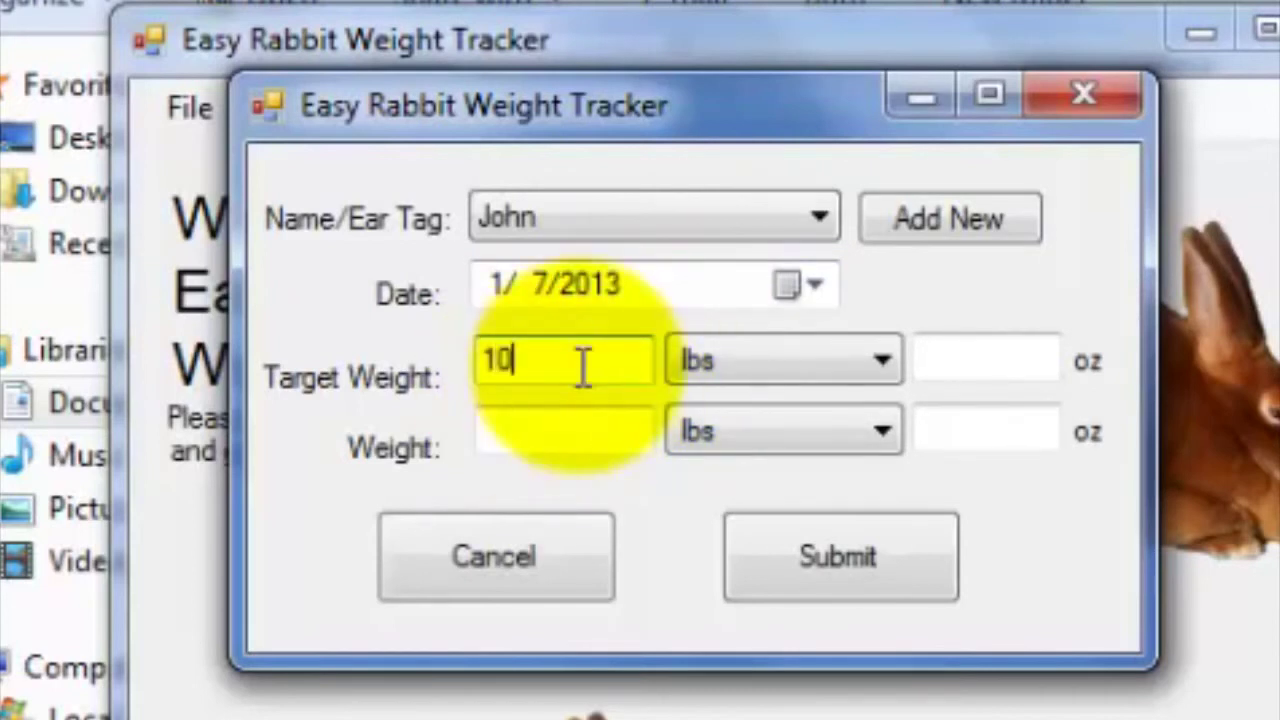
left_click(551, 423)
type("5")
left_click(760, 546)
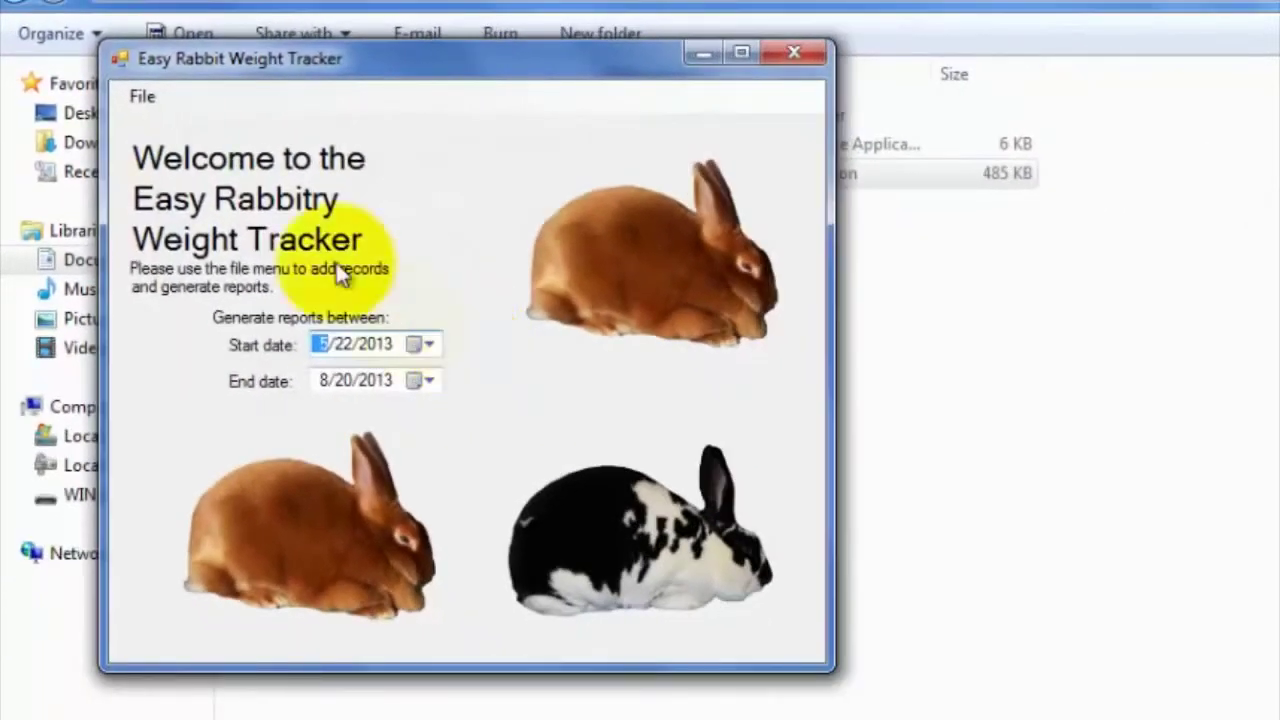
Step: Bring up the bulk individual rabbit weights form for John and submit it with the weight rows left blank
left_click(145, 97)
left_click(200, 157)
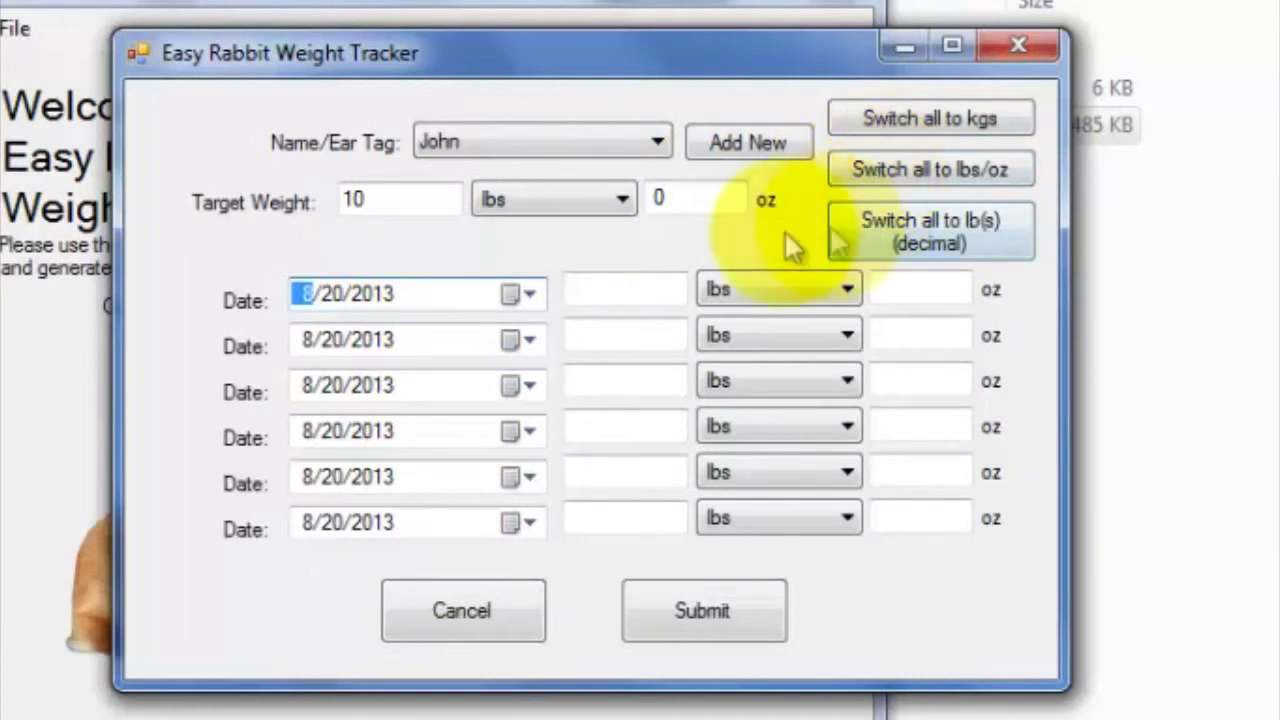
left_click(684, 597)
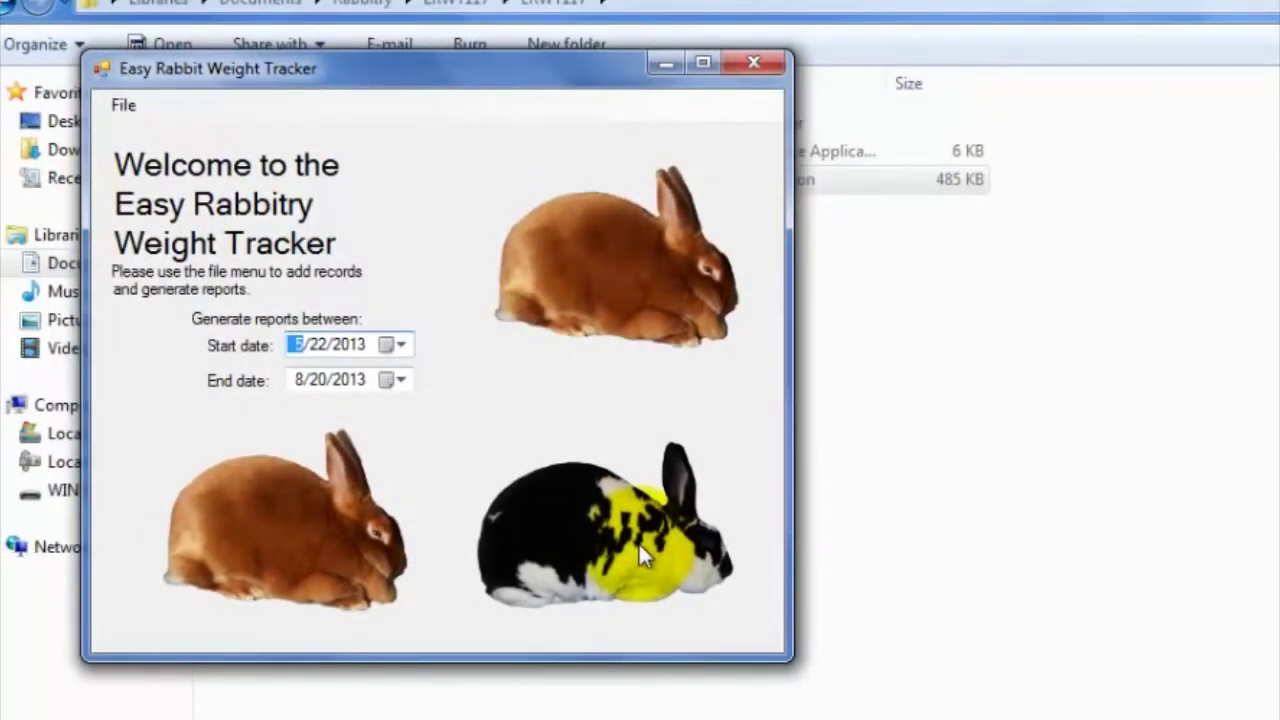
Step: Create a new group/litter named Rabbitry and submit it with the rabbit rows left blank
left_click(132, 104)
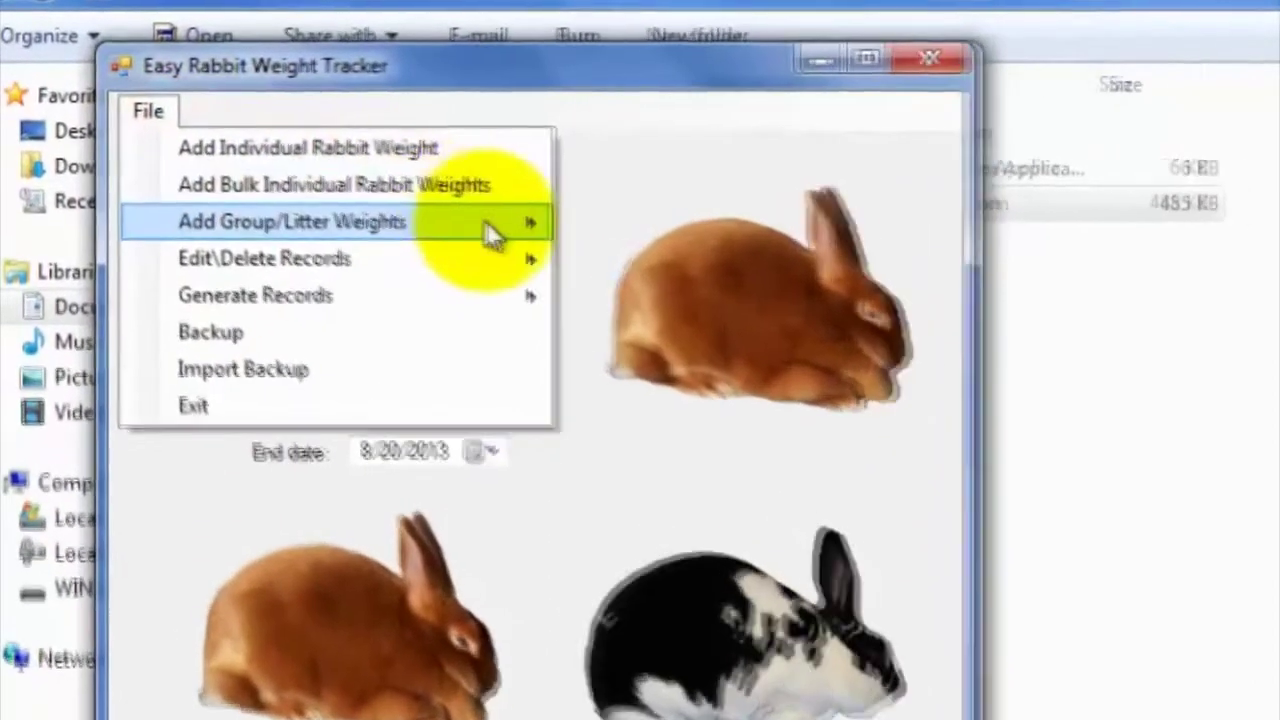
mouse_move(403, 194)
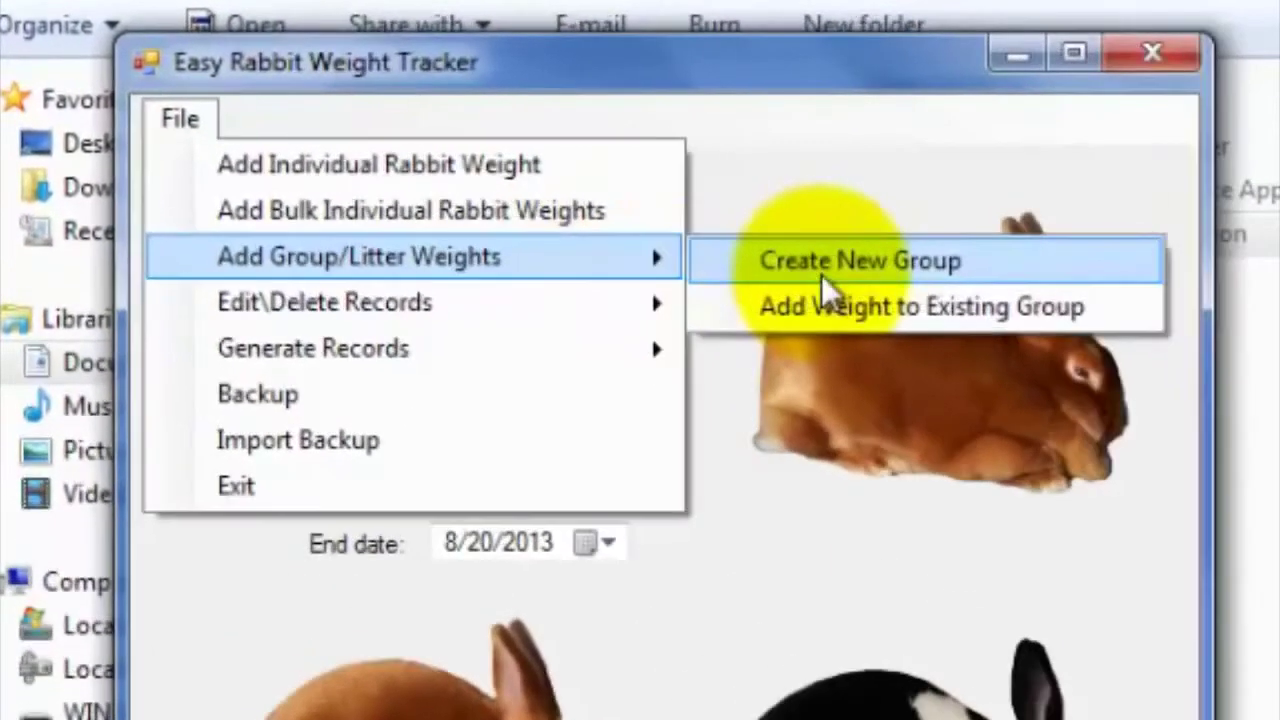
left_click(705, 236)
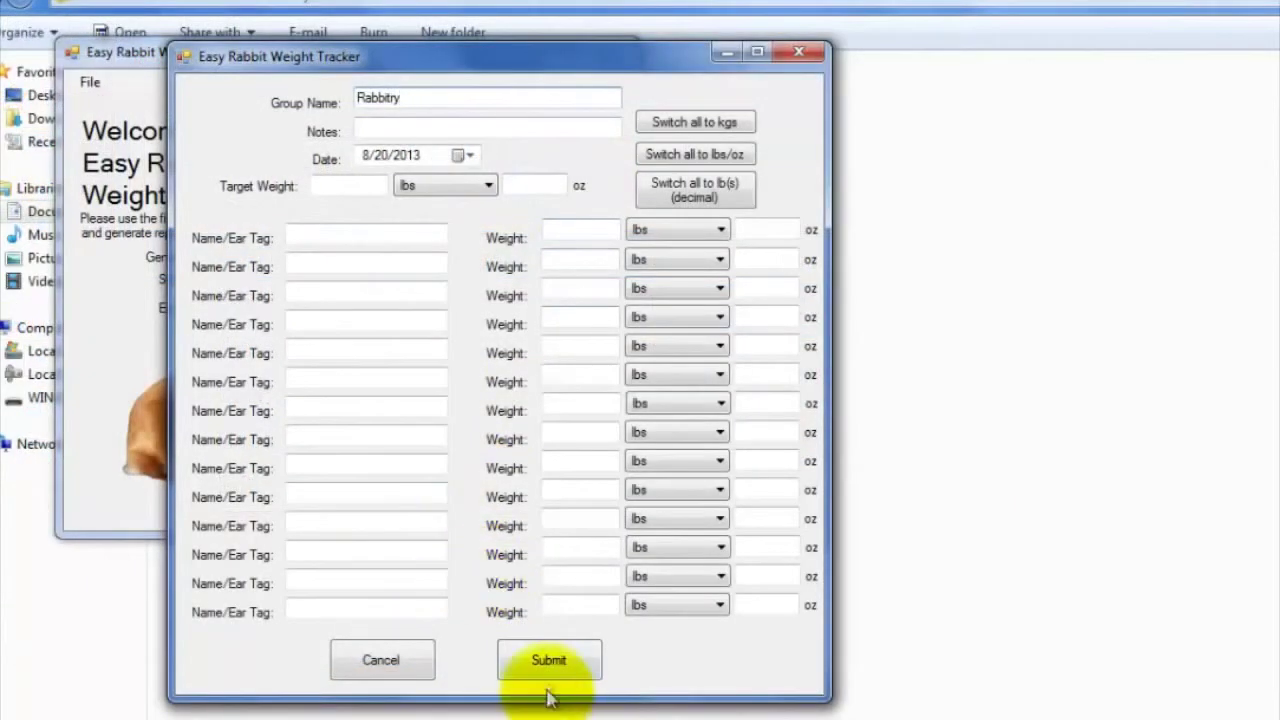
left_click(578, 662)
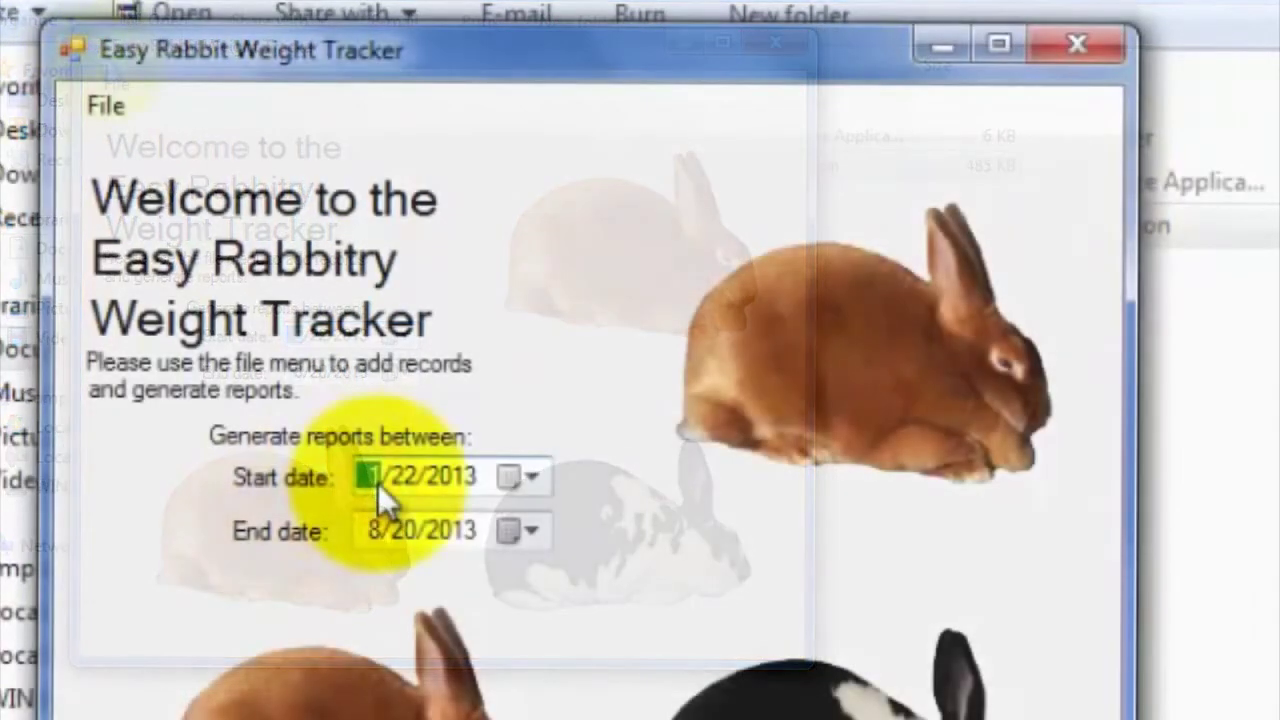
Step: Set the report period to start on 1/1/2013 and end on 12/31/2013
left_click(404, 480)
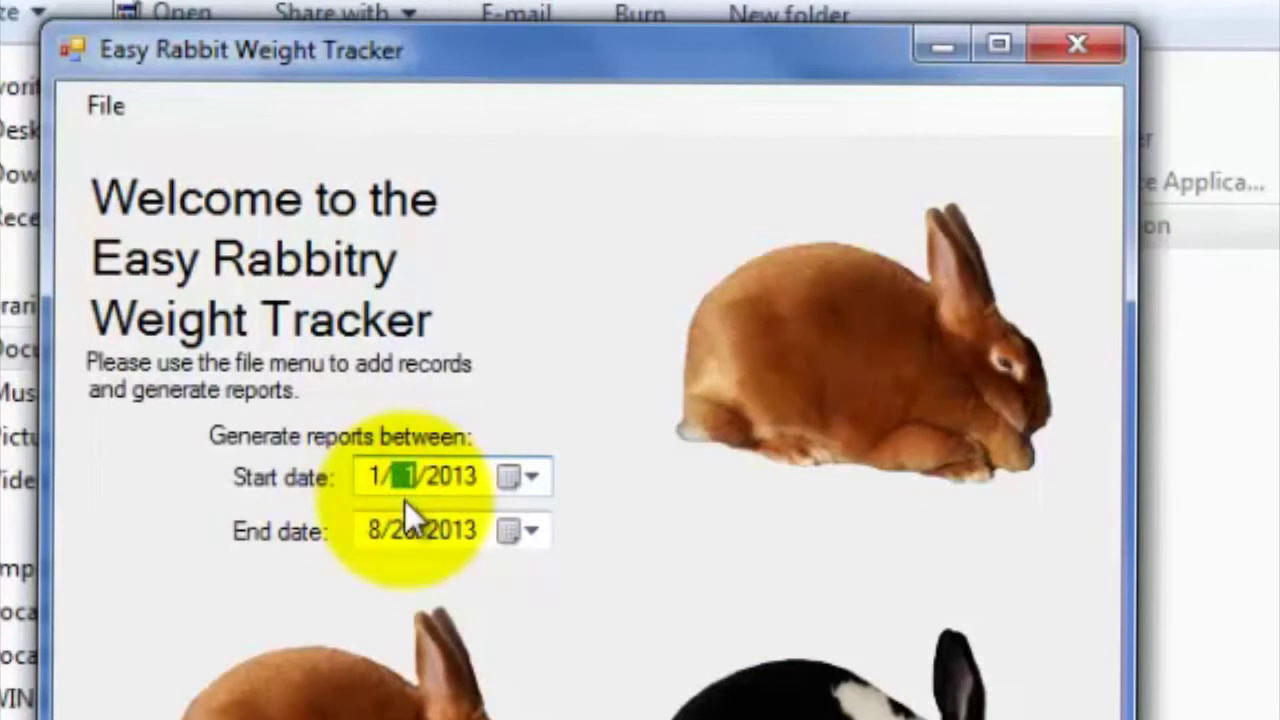
left_click(380, 533)
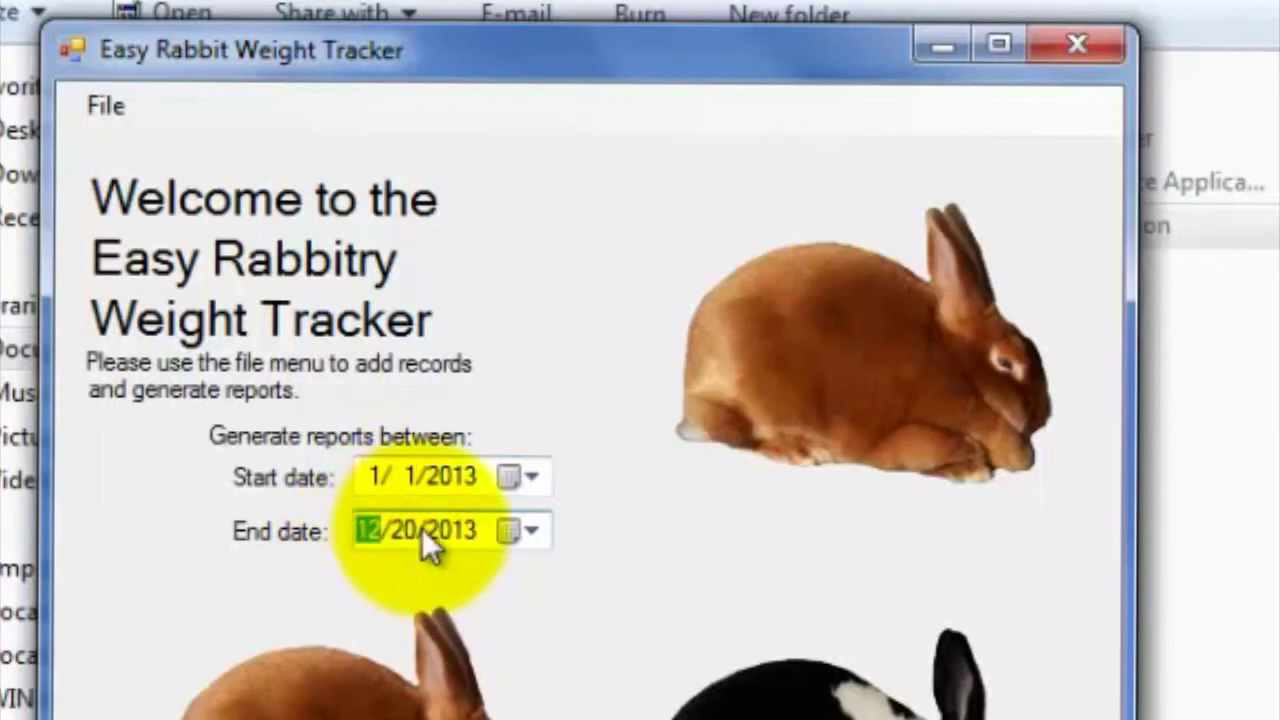
left_click(421, 530)
type("31")
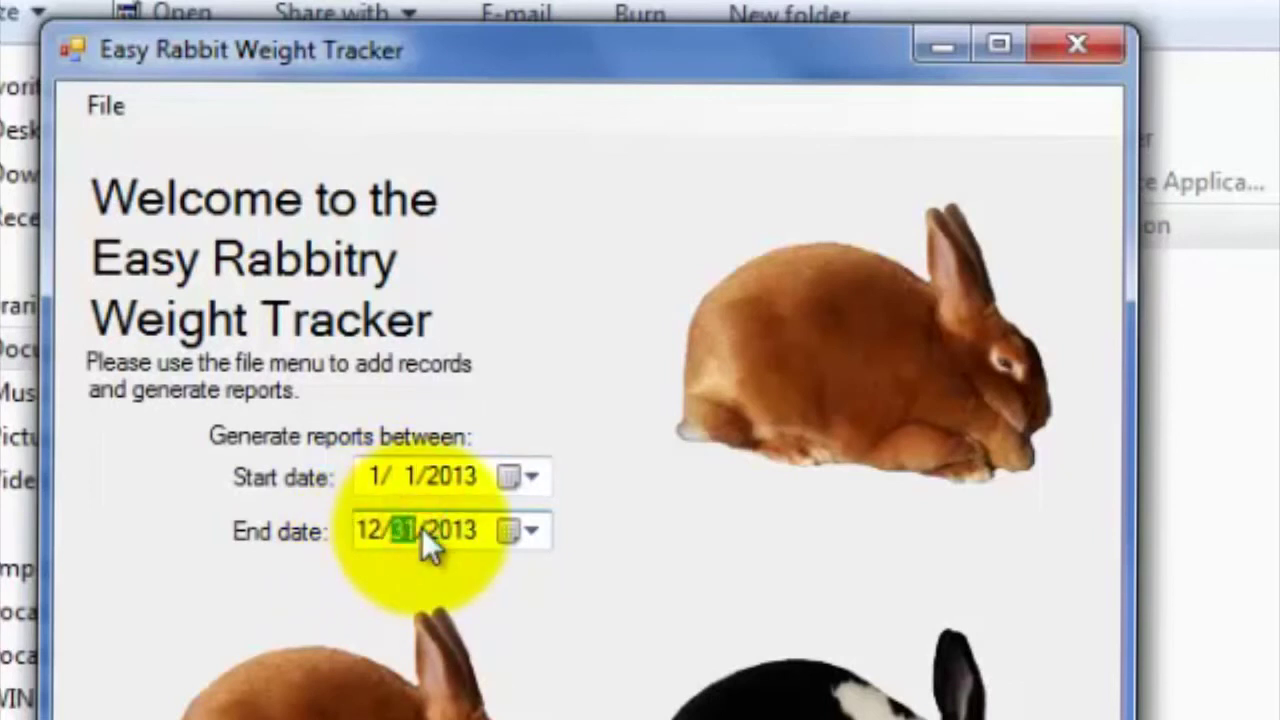
left_click(460, 349)
Step: Generate the individual rabbit weight record report for John
left_click(114, 111)
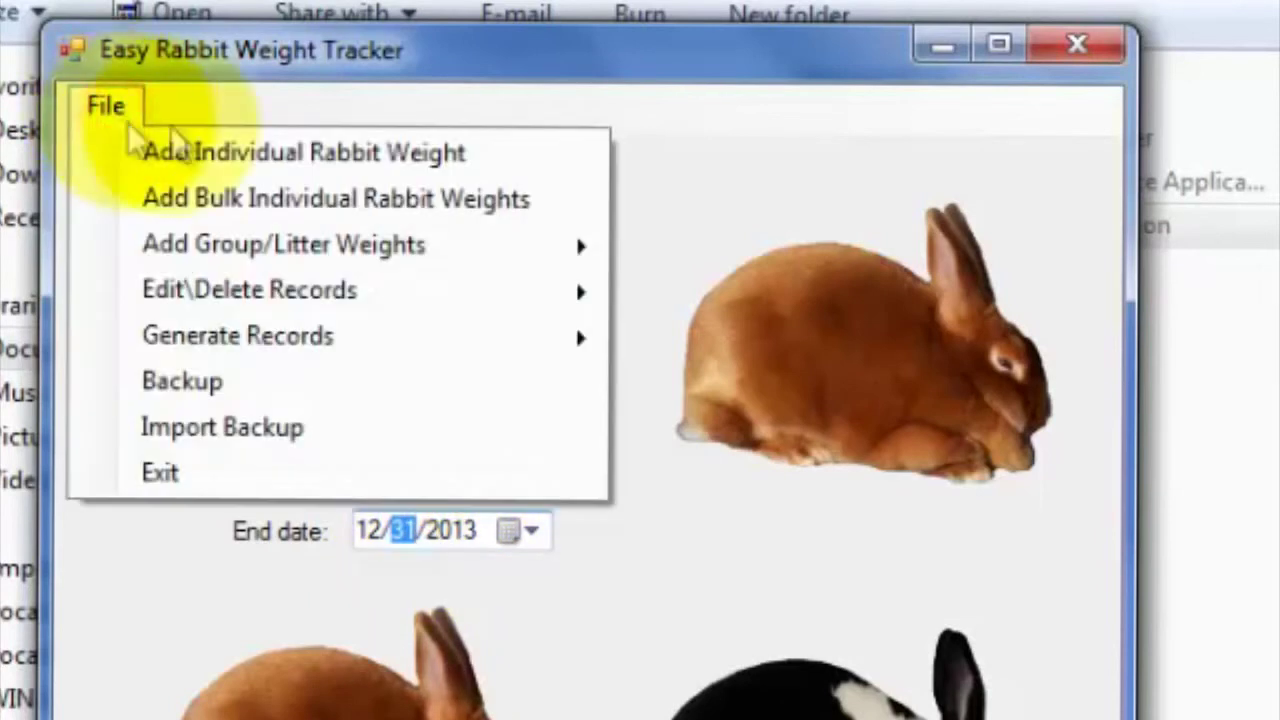
mouse_move(443, 337)
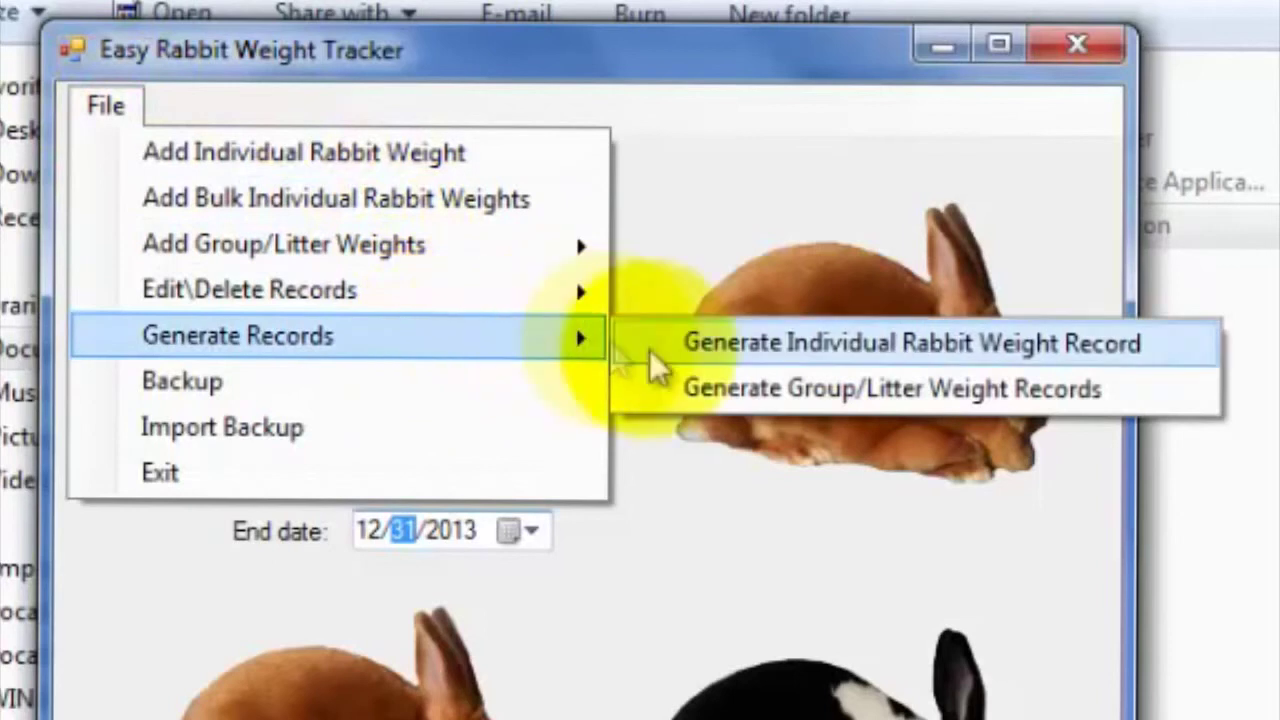
left_click(795, 350)
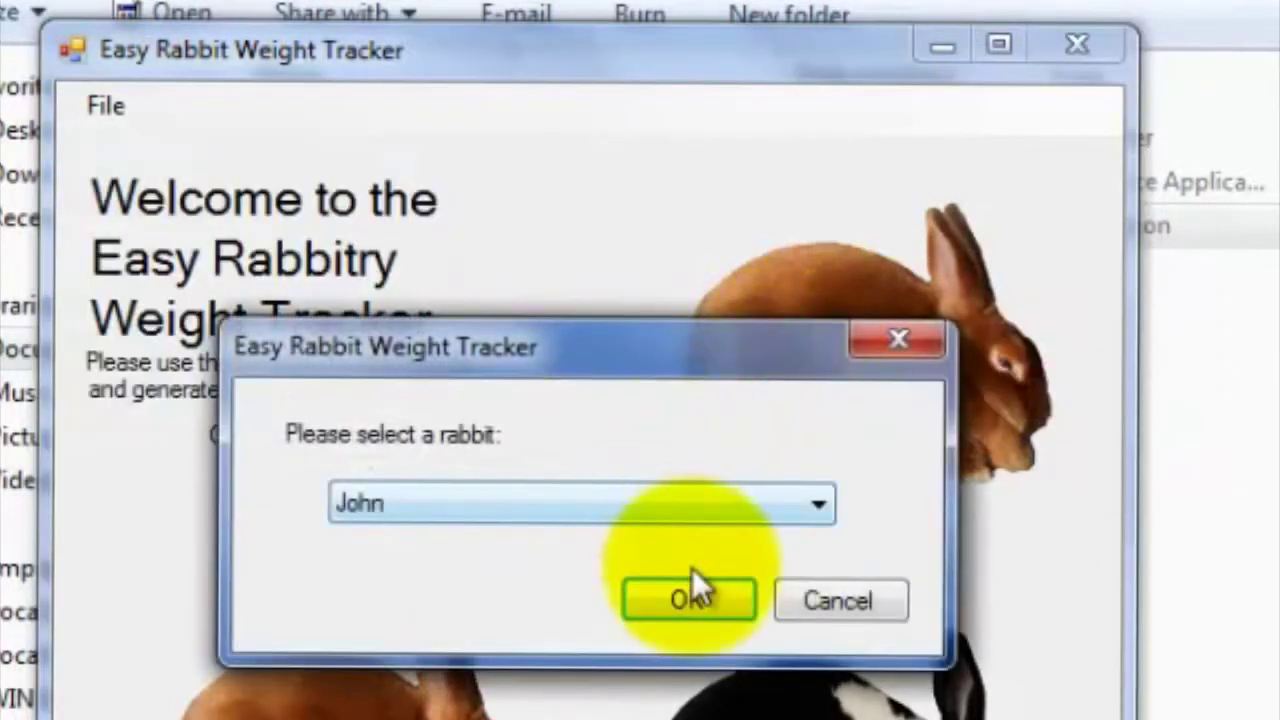
left_click(692, 595)
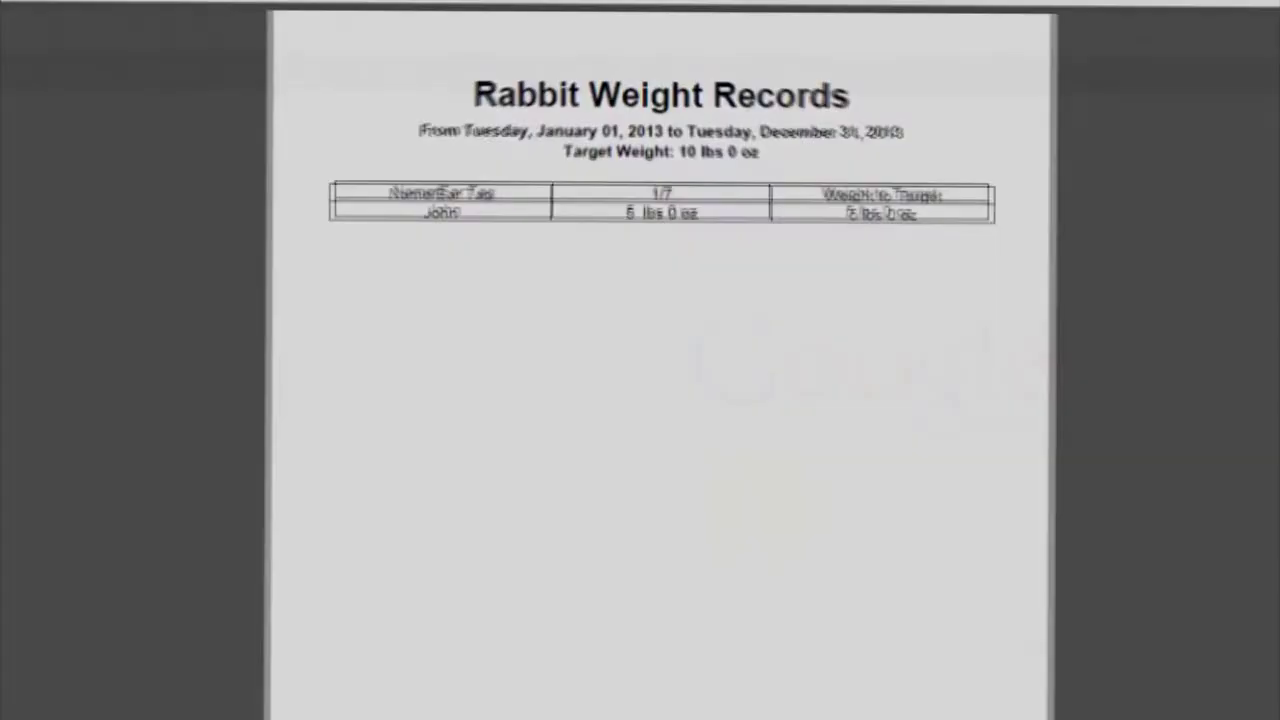
Step: Switch to the web browser and search Google for adobe reader
type("adobe ")
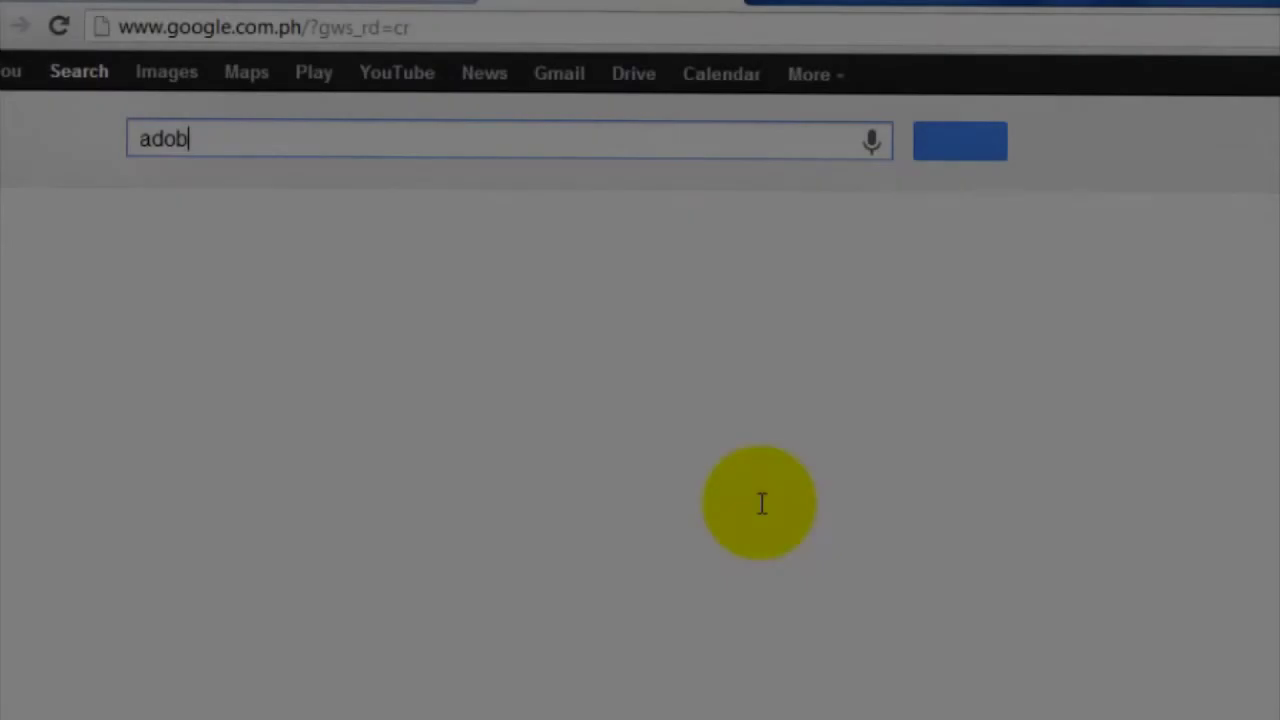
type("reader")
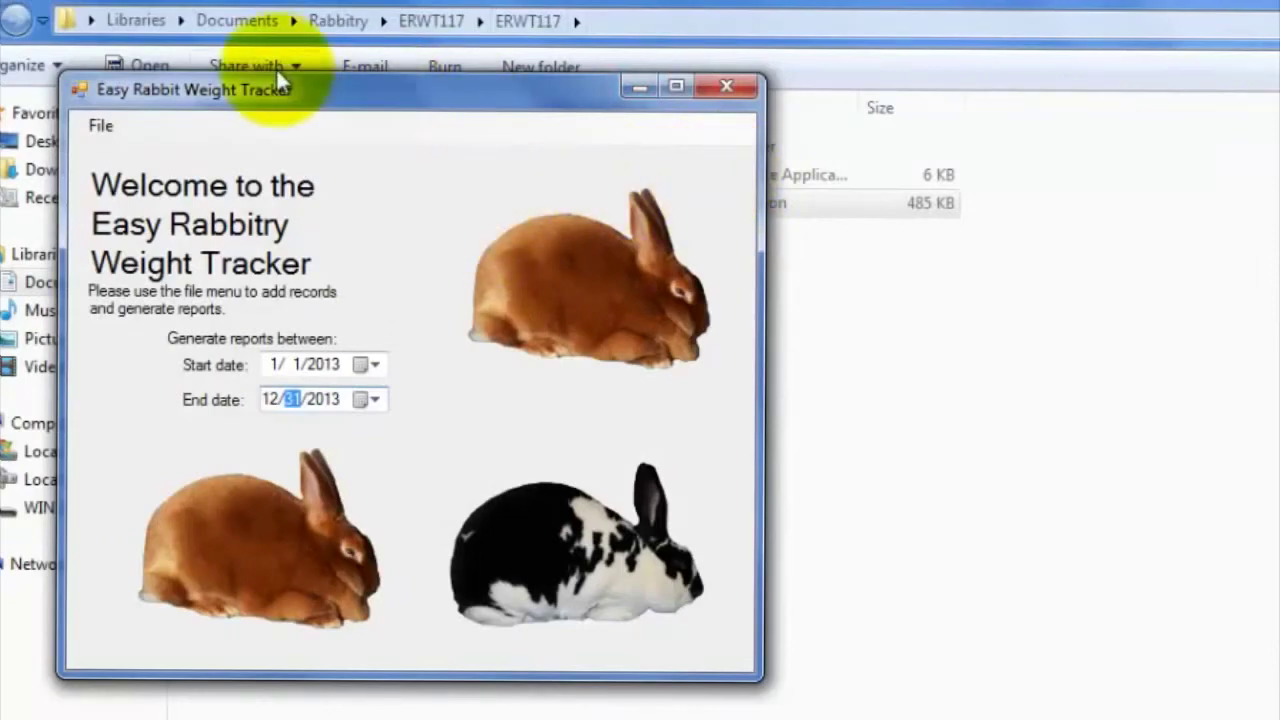
Step: Bring up the individual rabbit weight records for John in the record editor
left_click(101, 126)
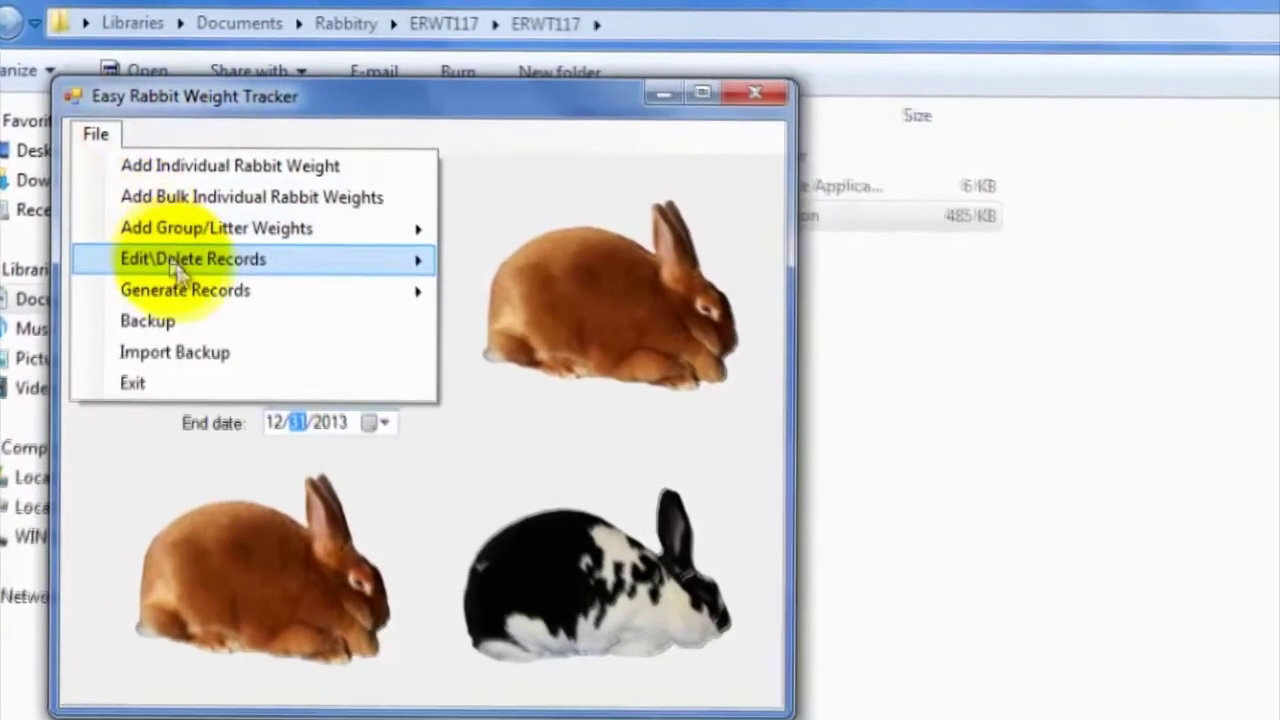
mouse_move(178, 246)
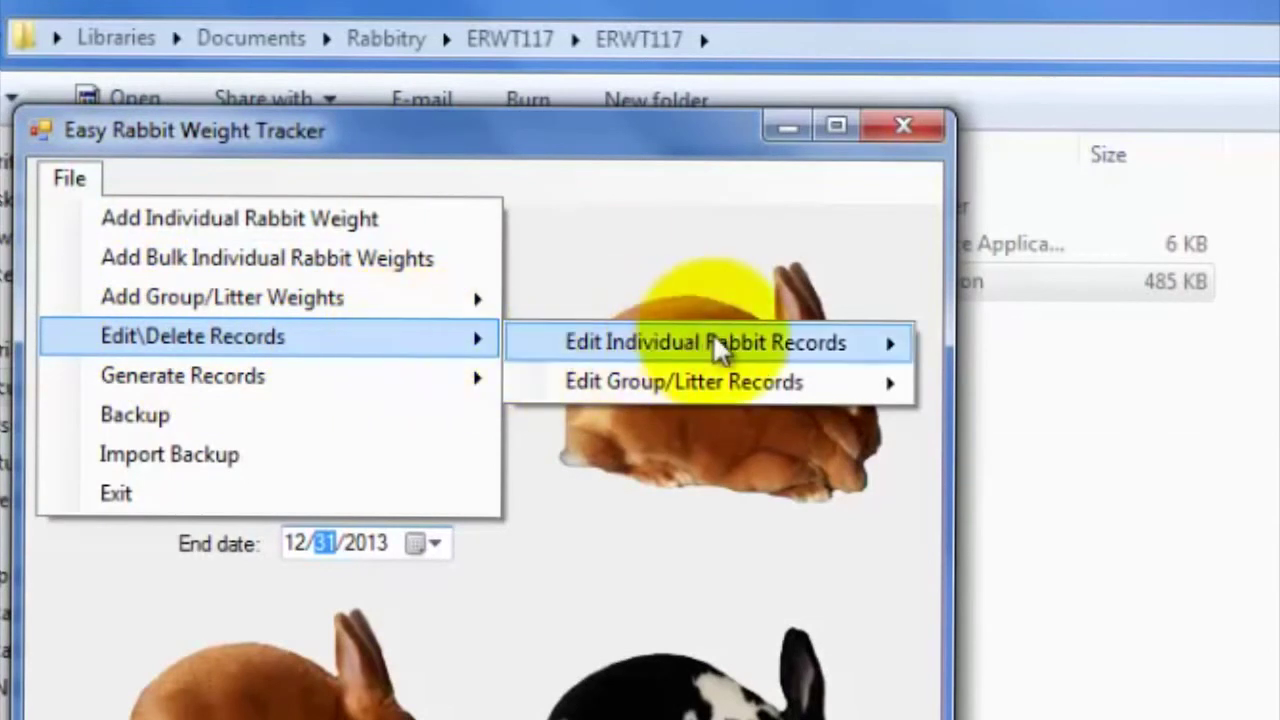
mouse_move(714, 345)
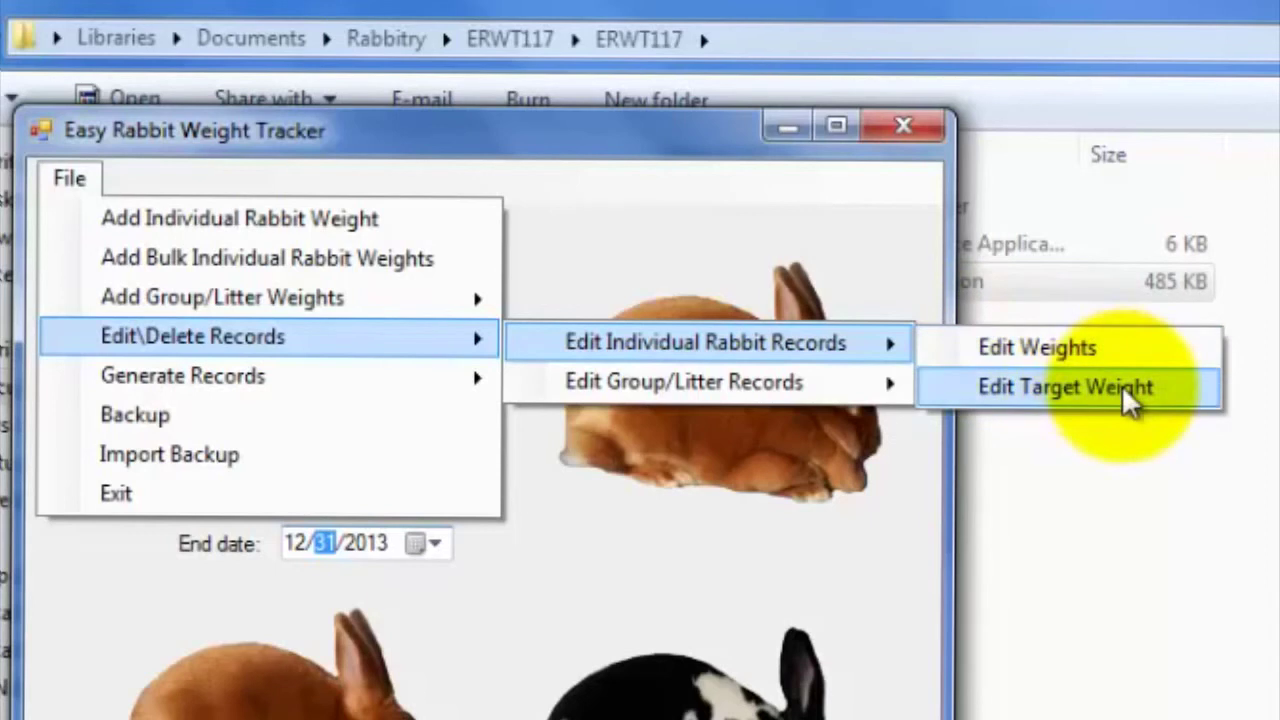
left_click(1150, 350)
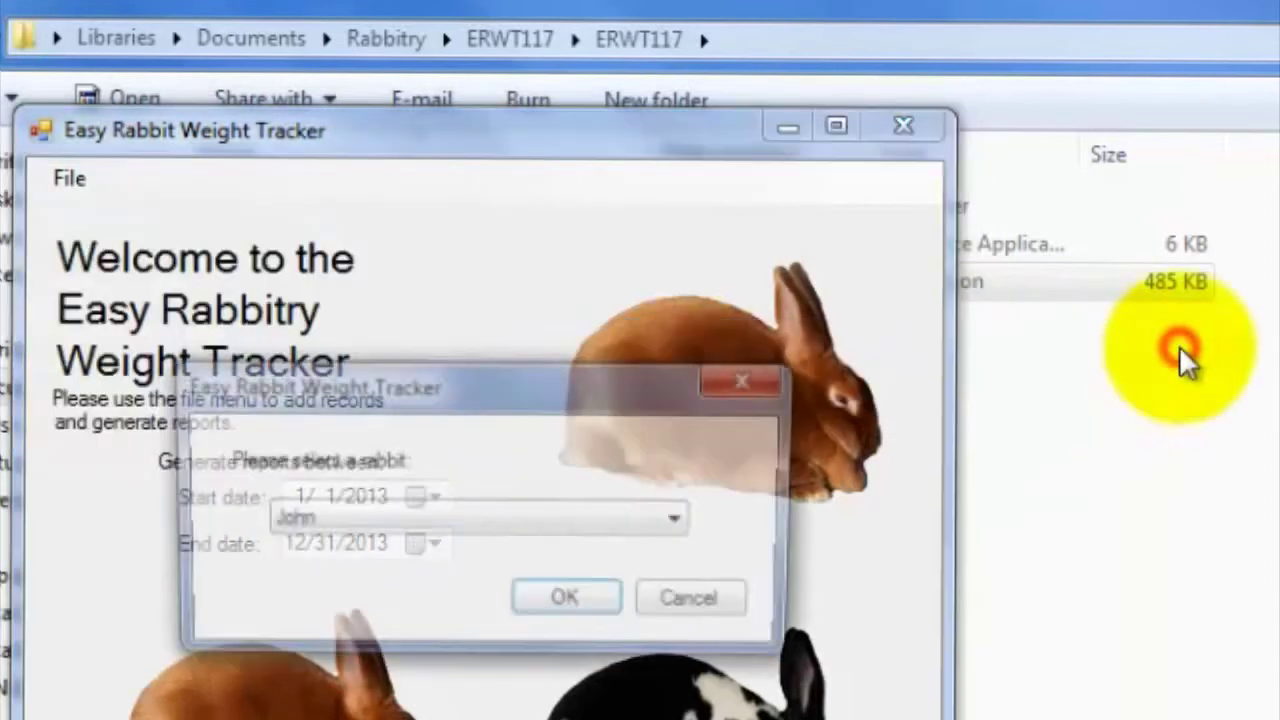
left_click(429, 519)
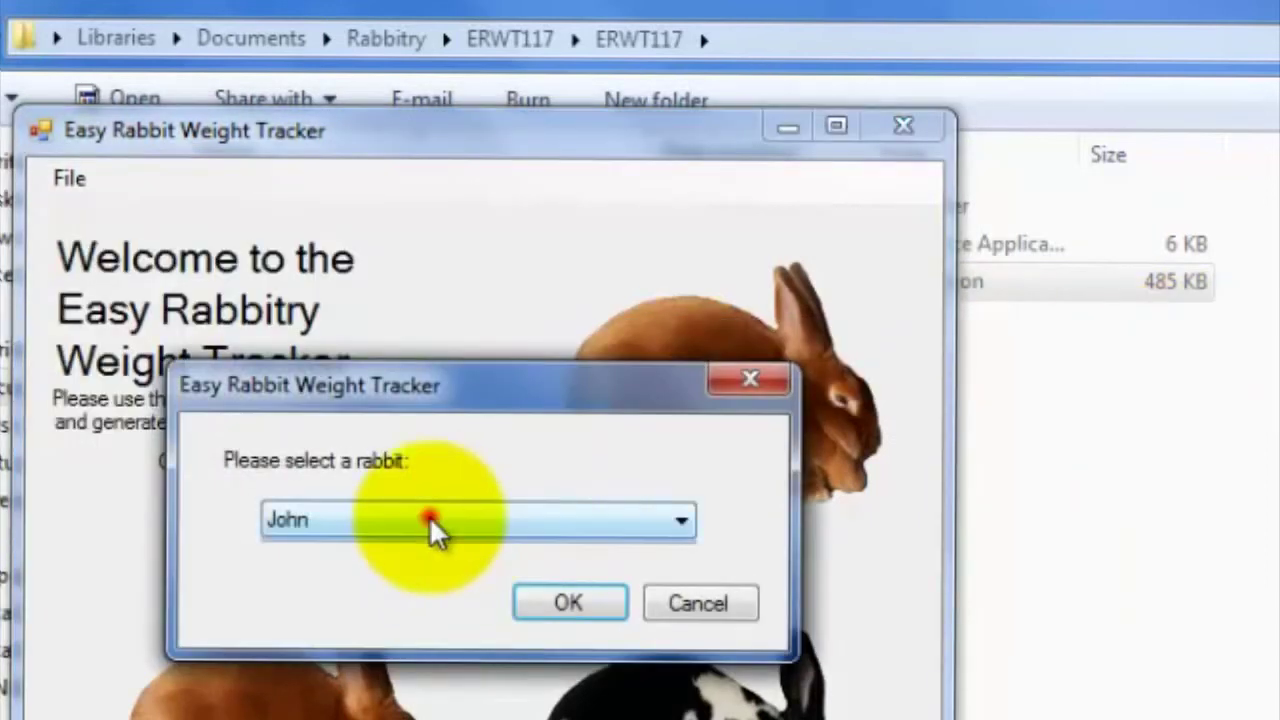
left_click(494, 487)
left_click(549, 600)
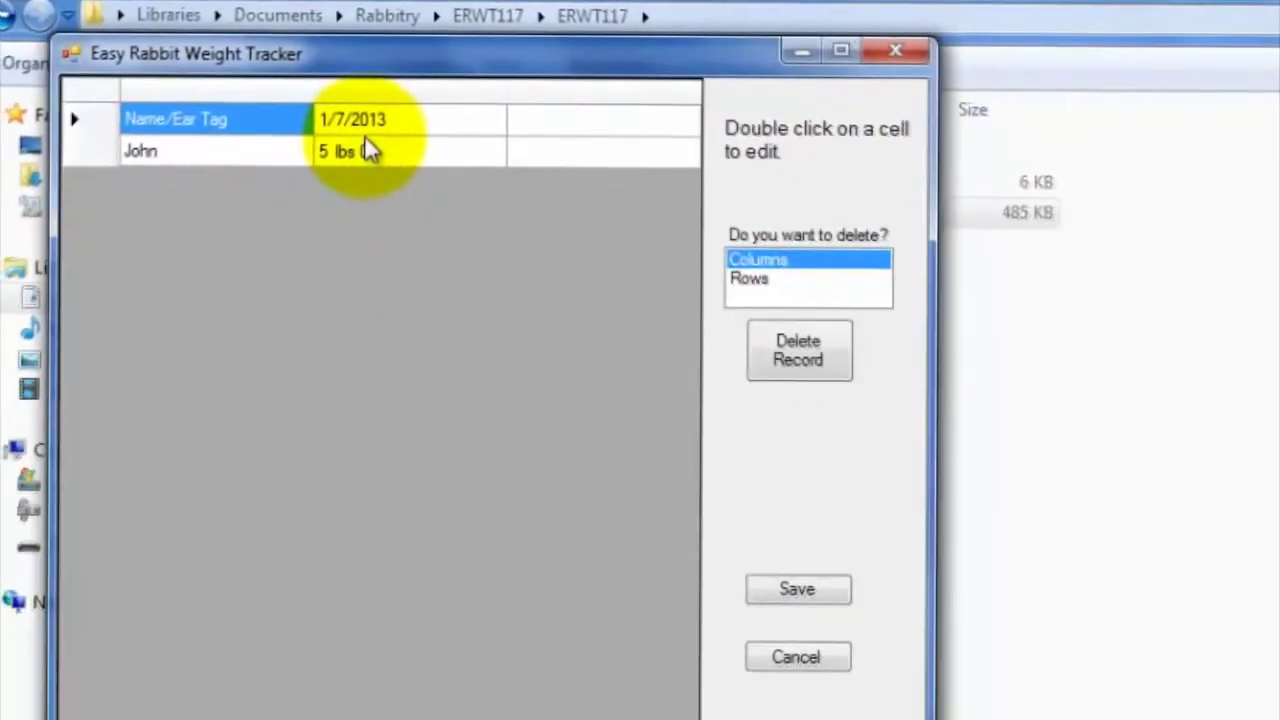
Step: Open John's weight entry for 1/7/2013 for editing
left_click(348, 150)
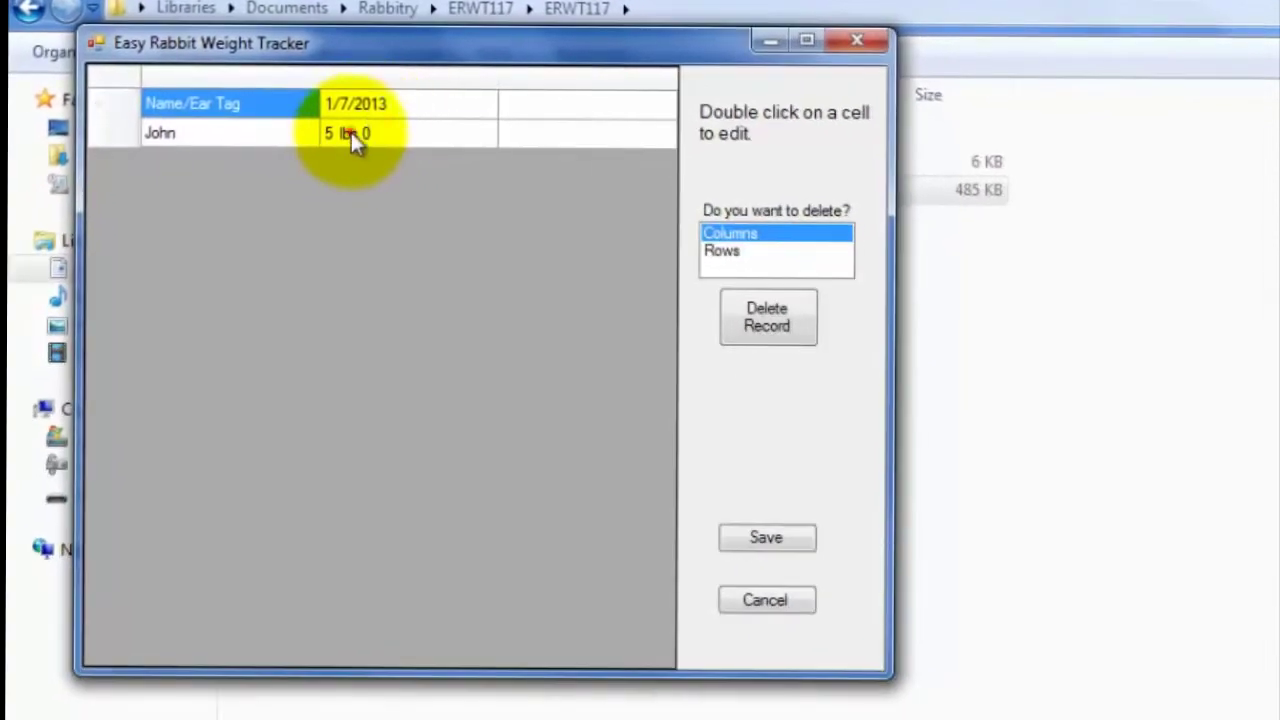
double_click(350, 134)
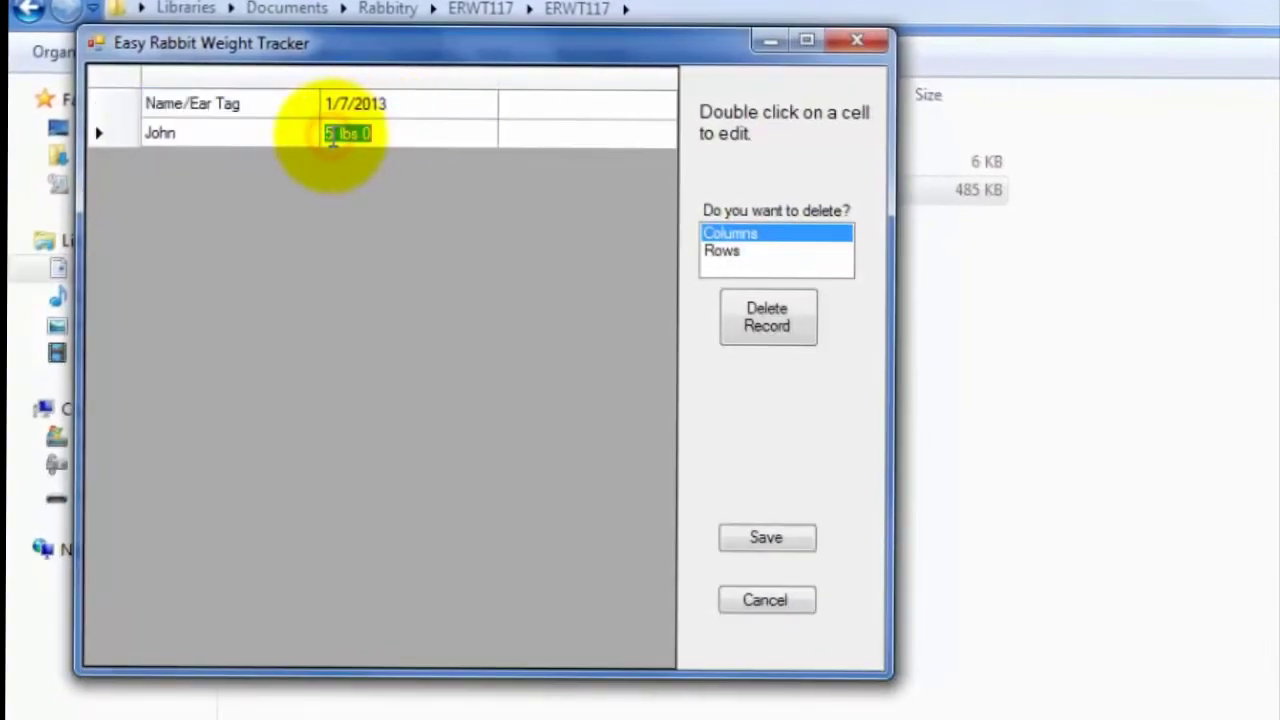
left_click(338, 133)
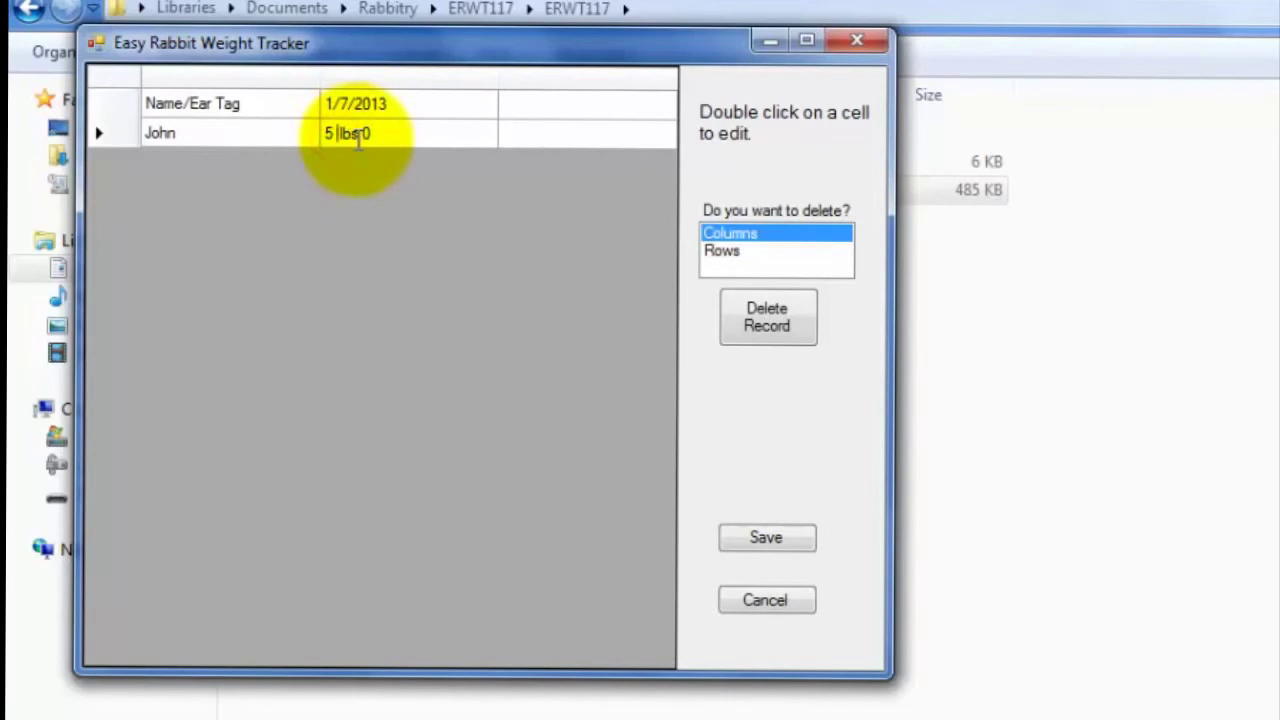
Step: Choose rows as the deletion type, select a cell in the table's header row, and save John's records
left_click(735, 252)
left_click(162, 103)
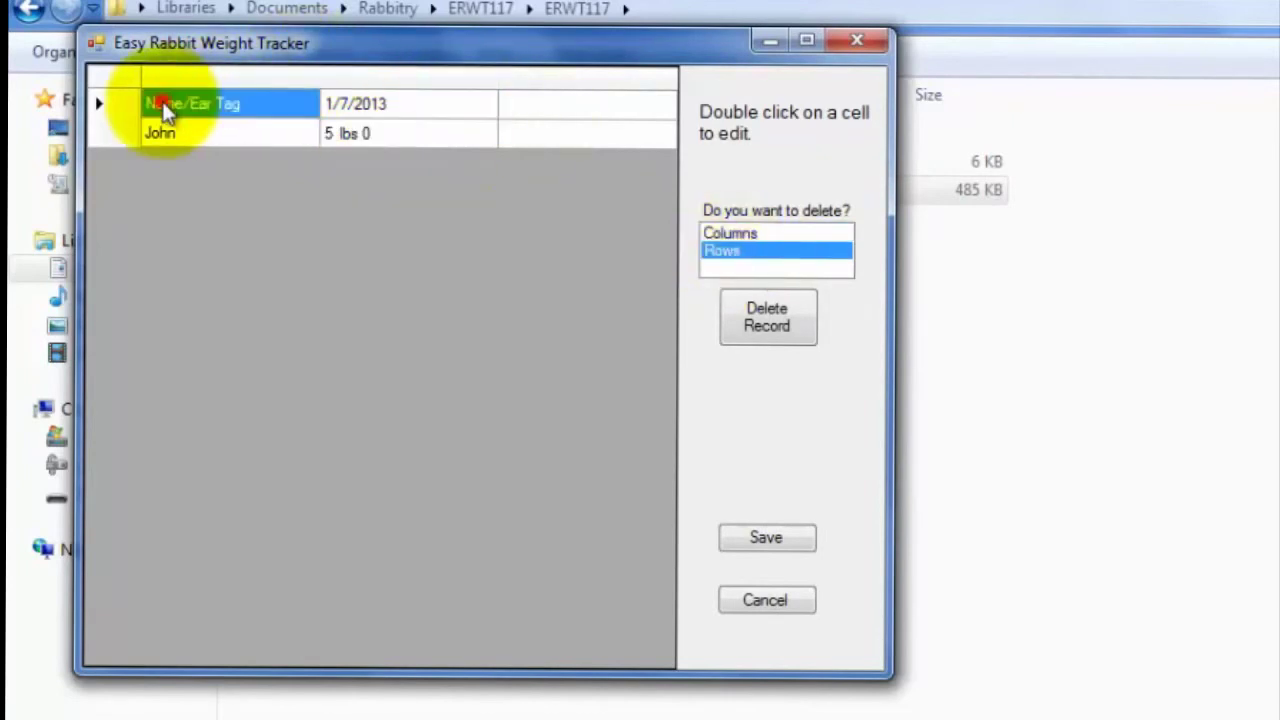
left_click(782, 335)
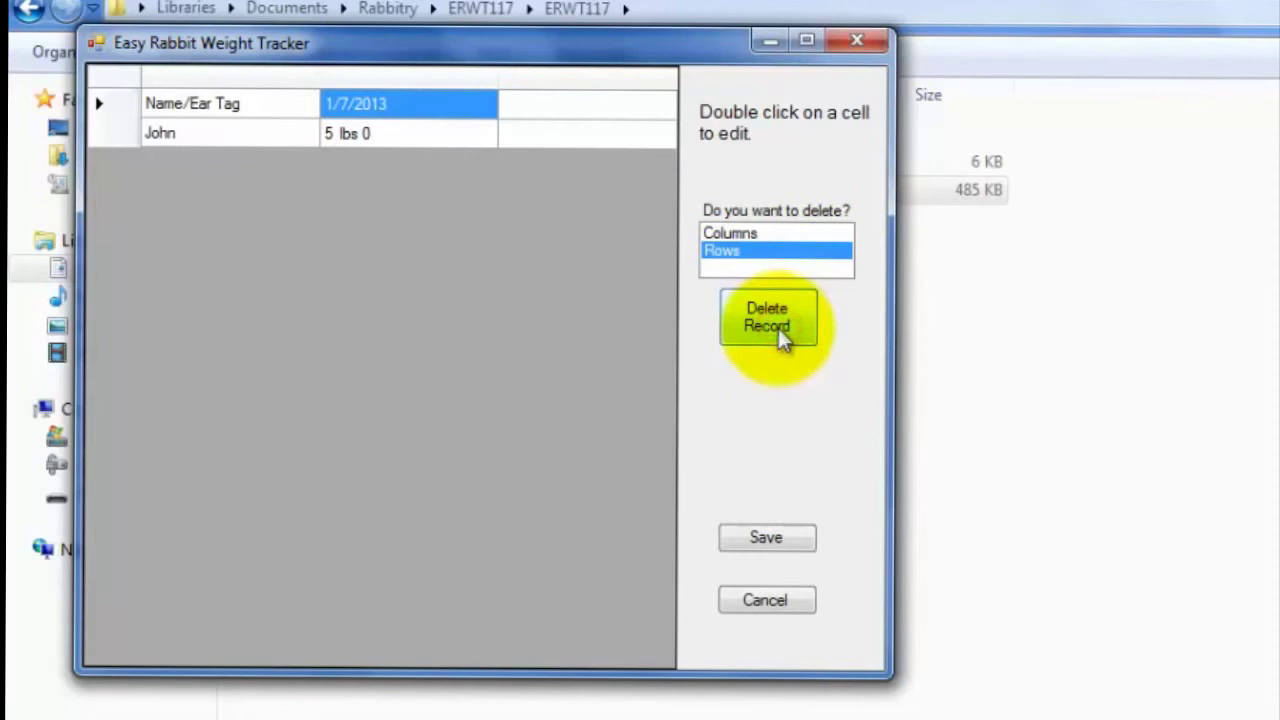
left_click(758, 540)
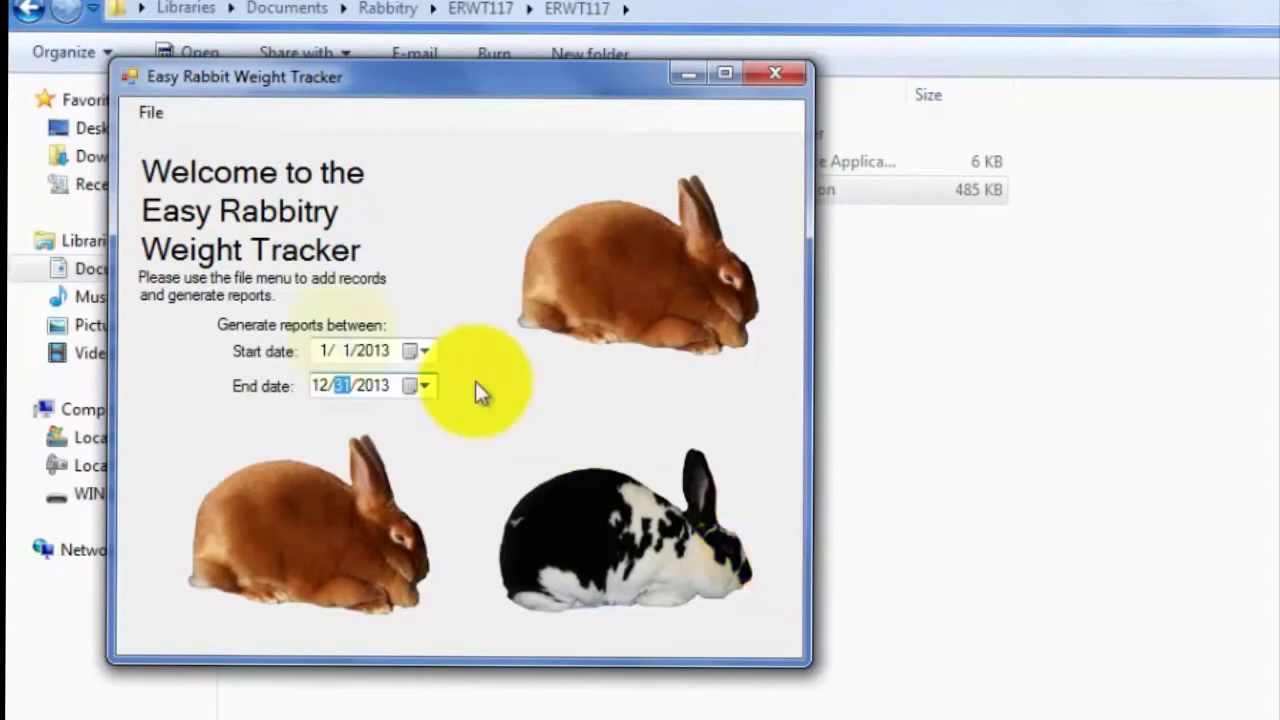
Step: Back up the database to the Rabbitry folder inside My Documents
left_click(151, 111)
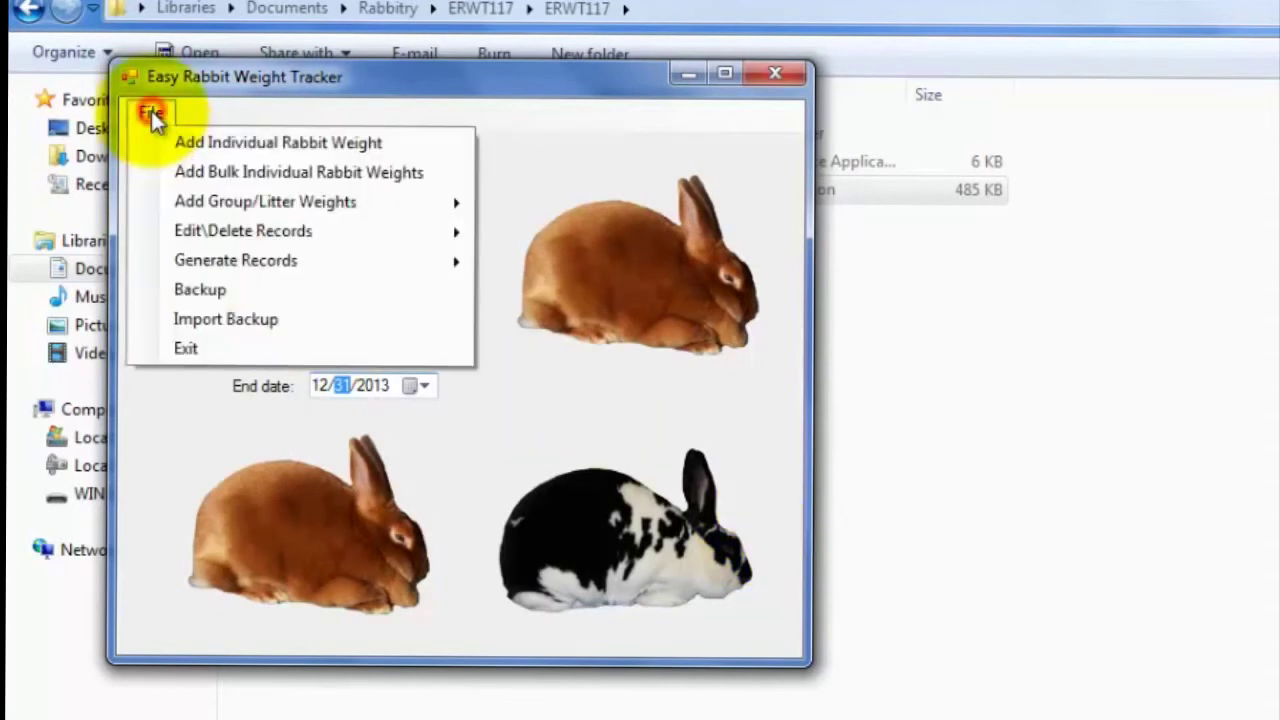
left_click(227, 288)
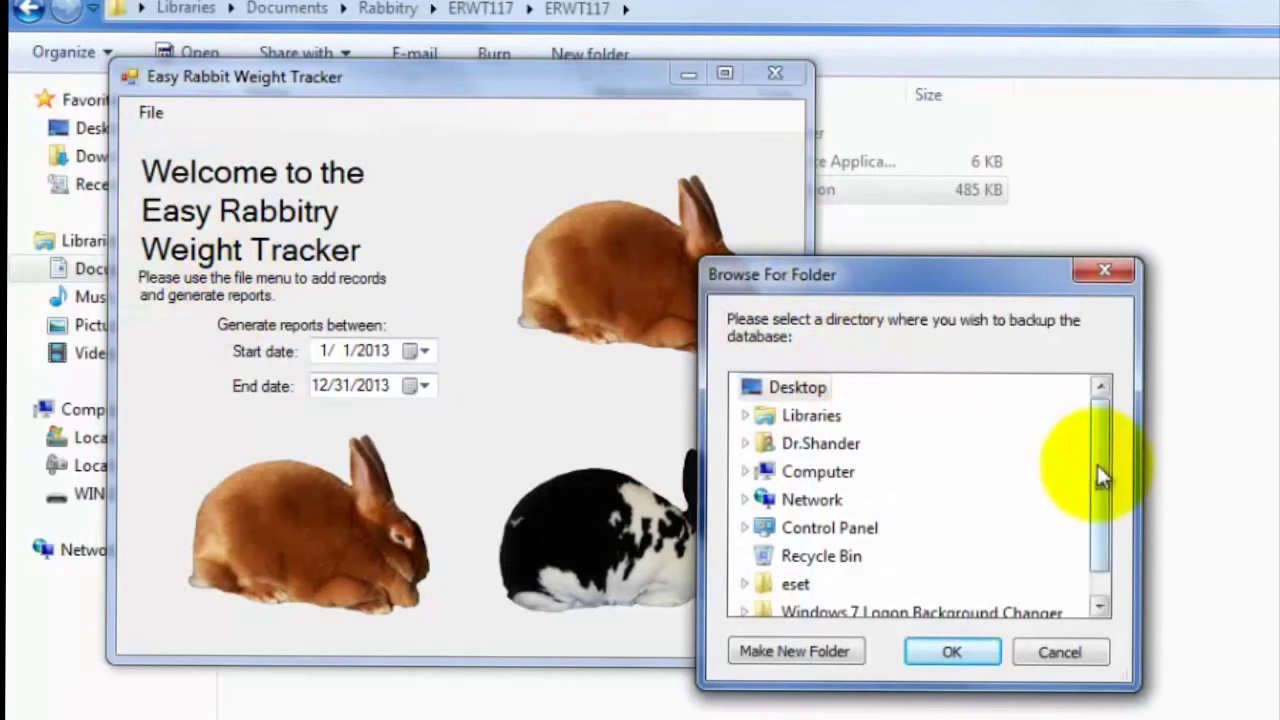
left_click_drag(1097, 465, 1125, 423)
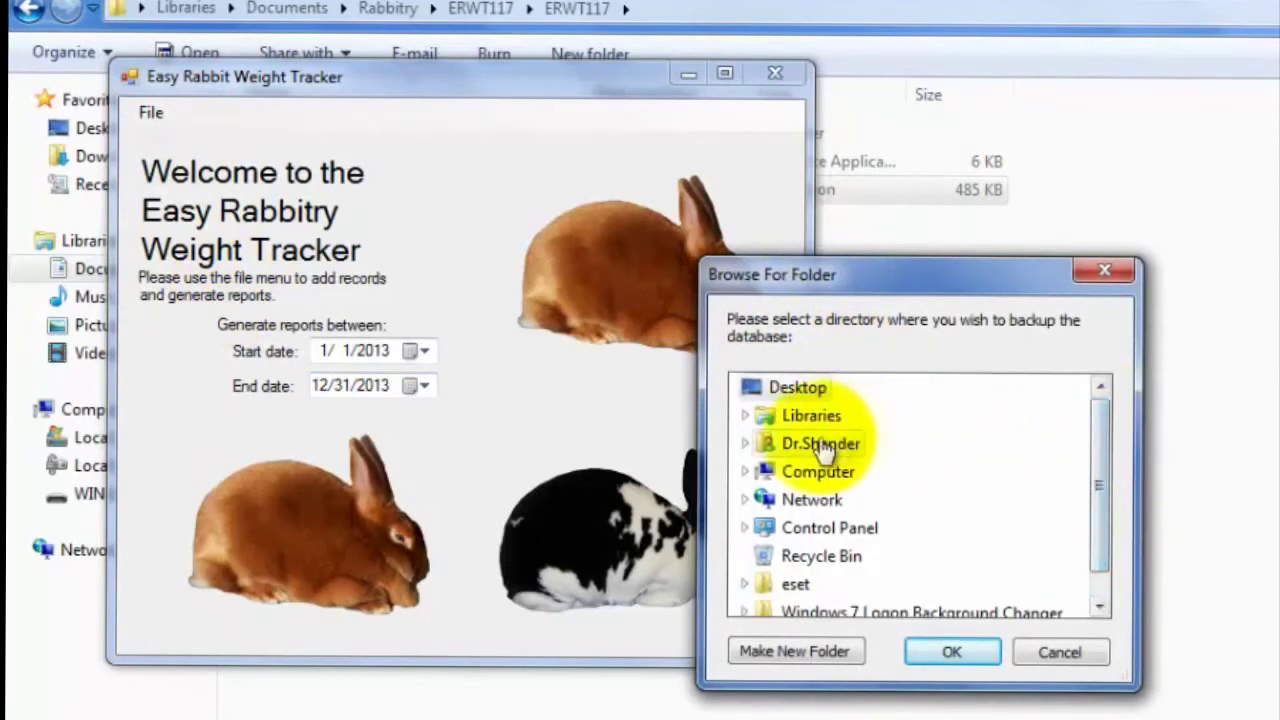
left_click(746, 416)
left_click(757, 443)
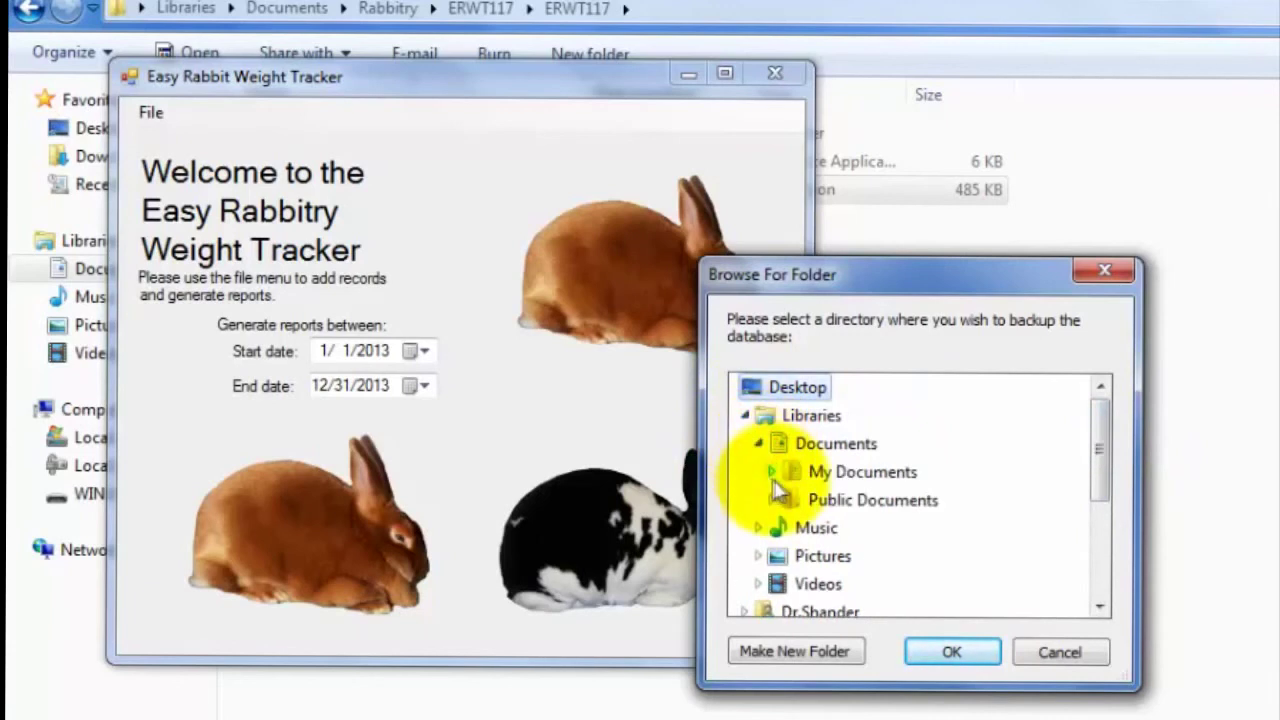
left_click(771, 477)
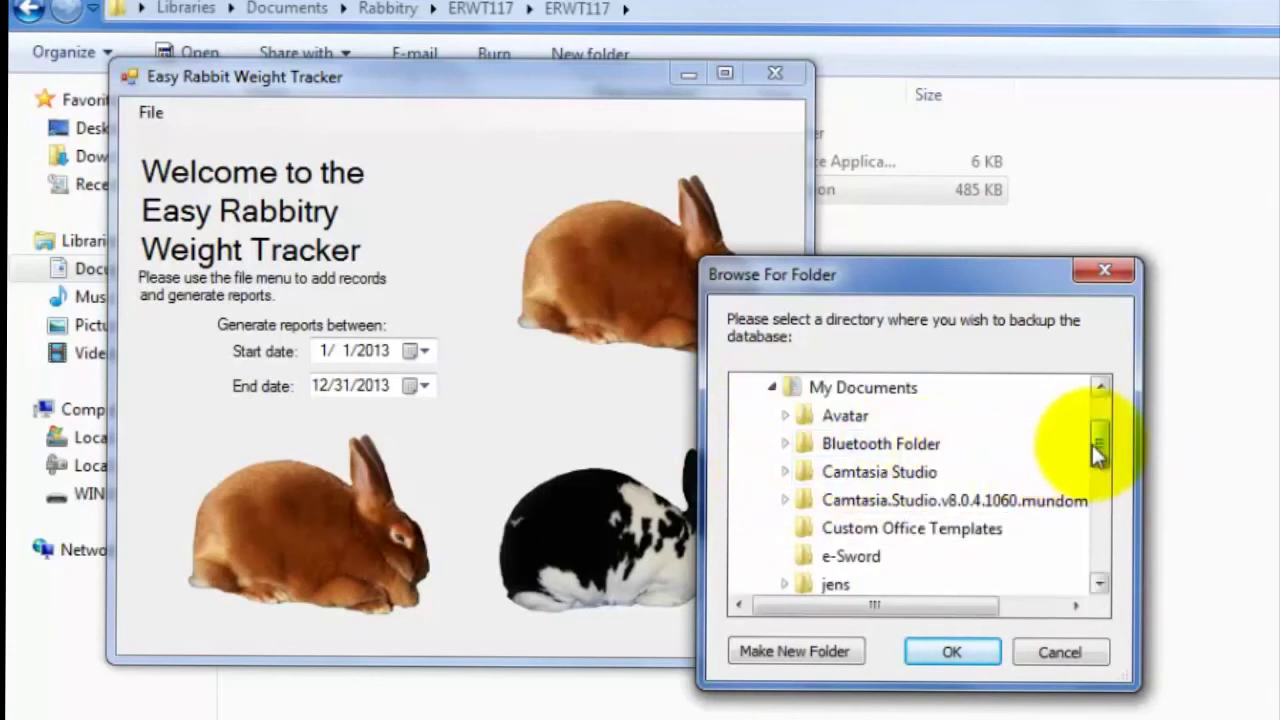
left_click_drag(1097, 452, 1095, 478)
double_click(848, 528)
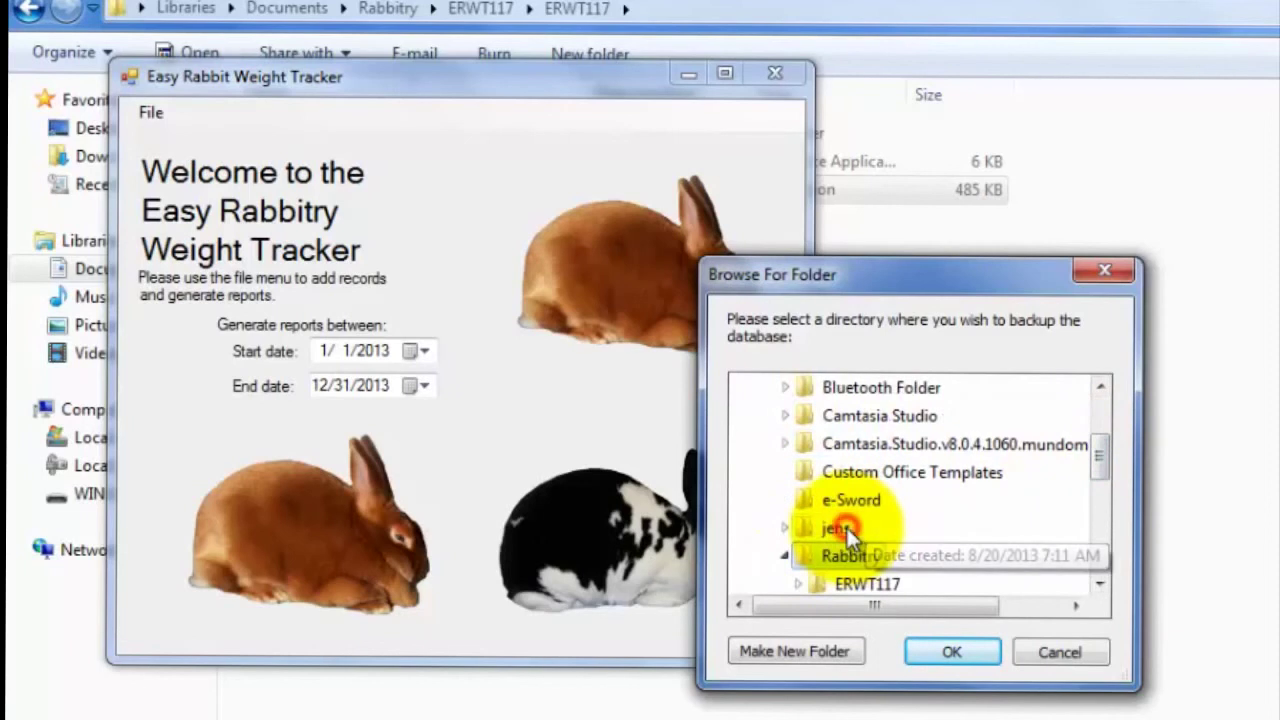
left_click(947, 652)
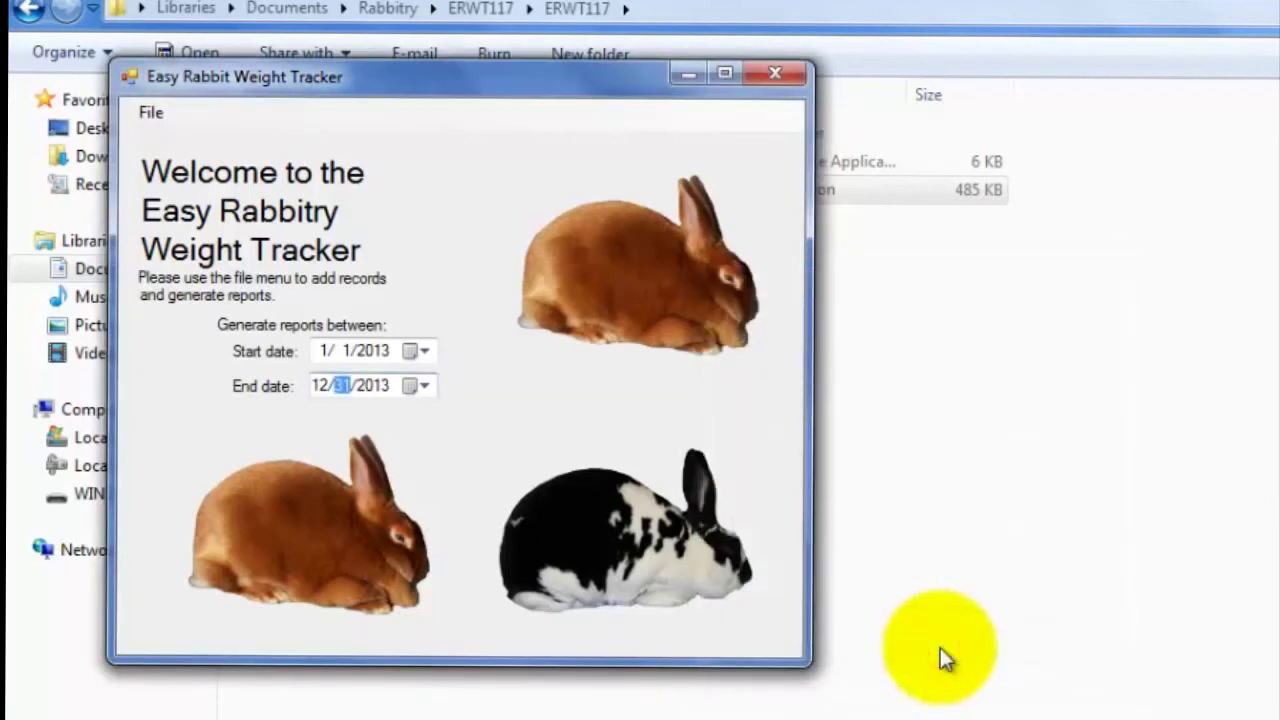